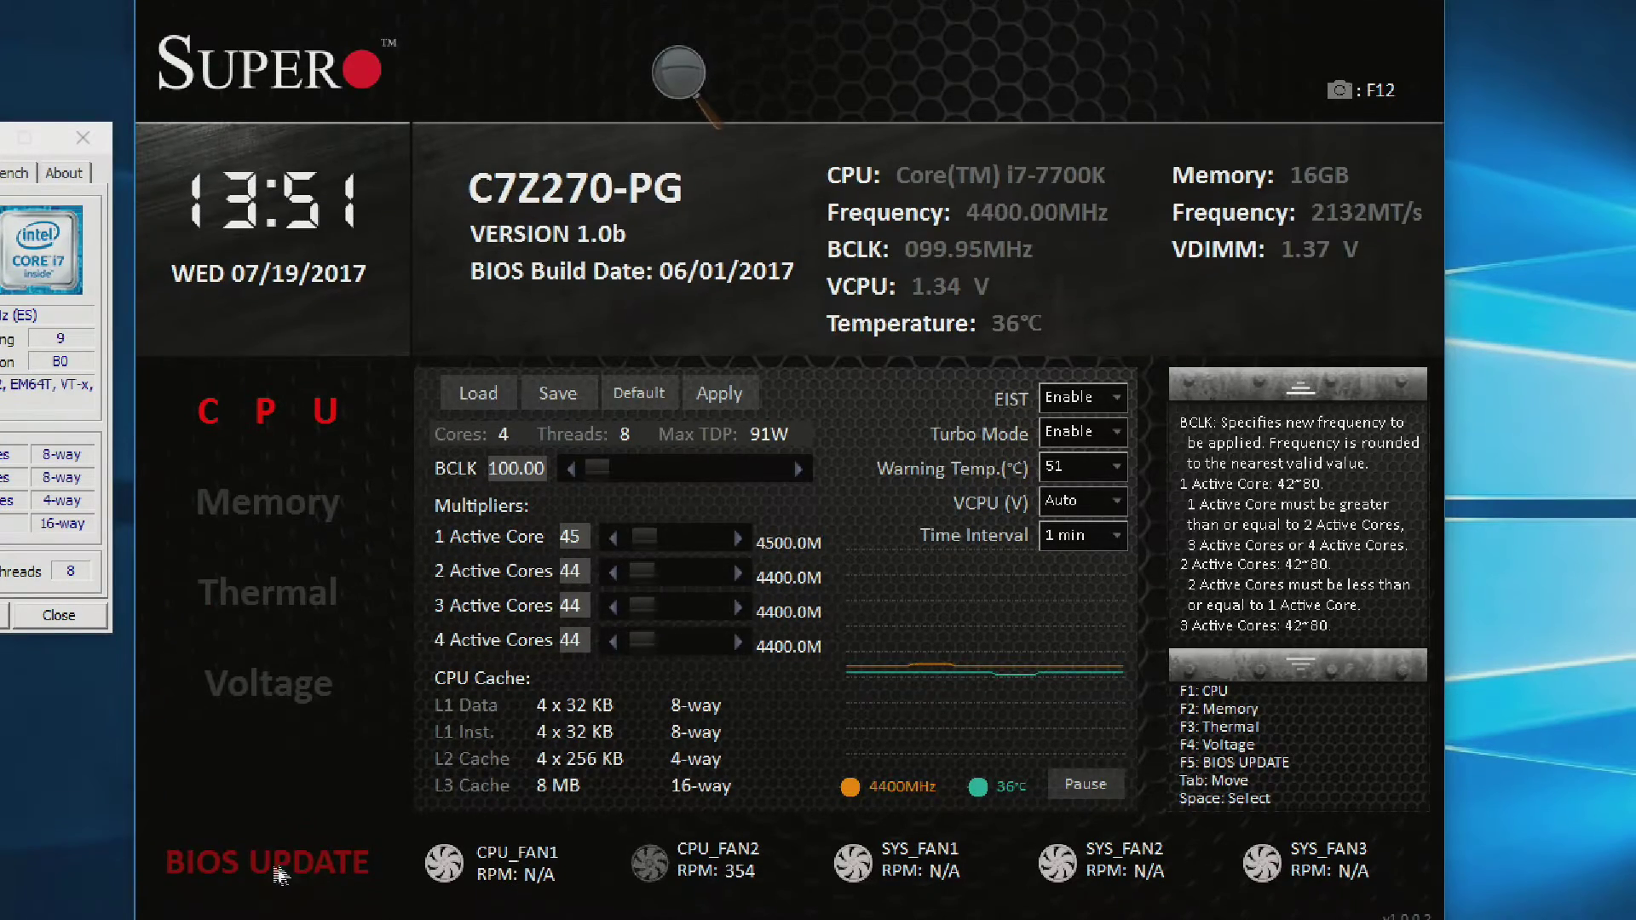
Look over the voltage, fan curve and memory pages, then return to the CPU settings
left_click(271, 697)
left_click(267, 603)
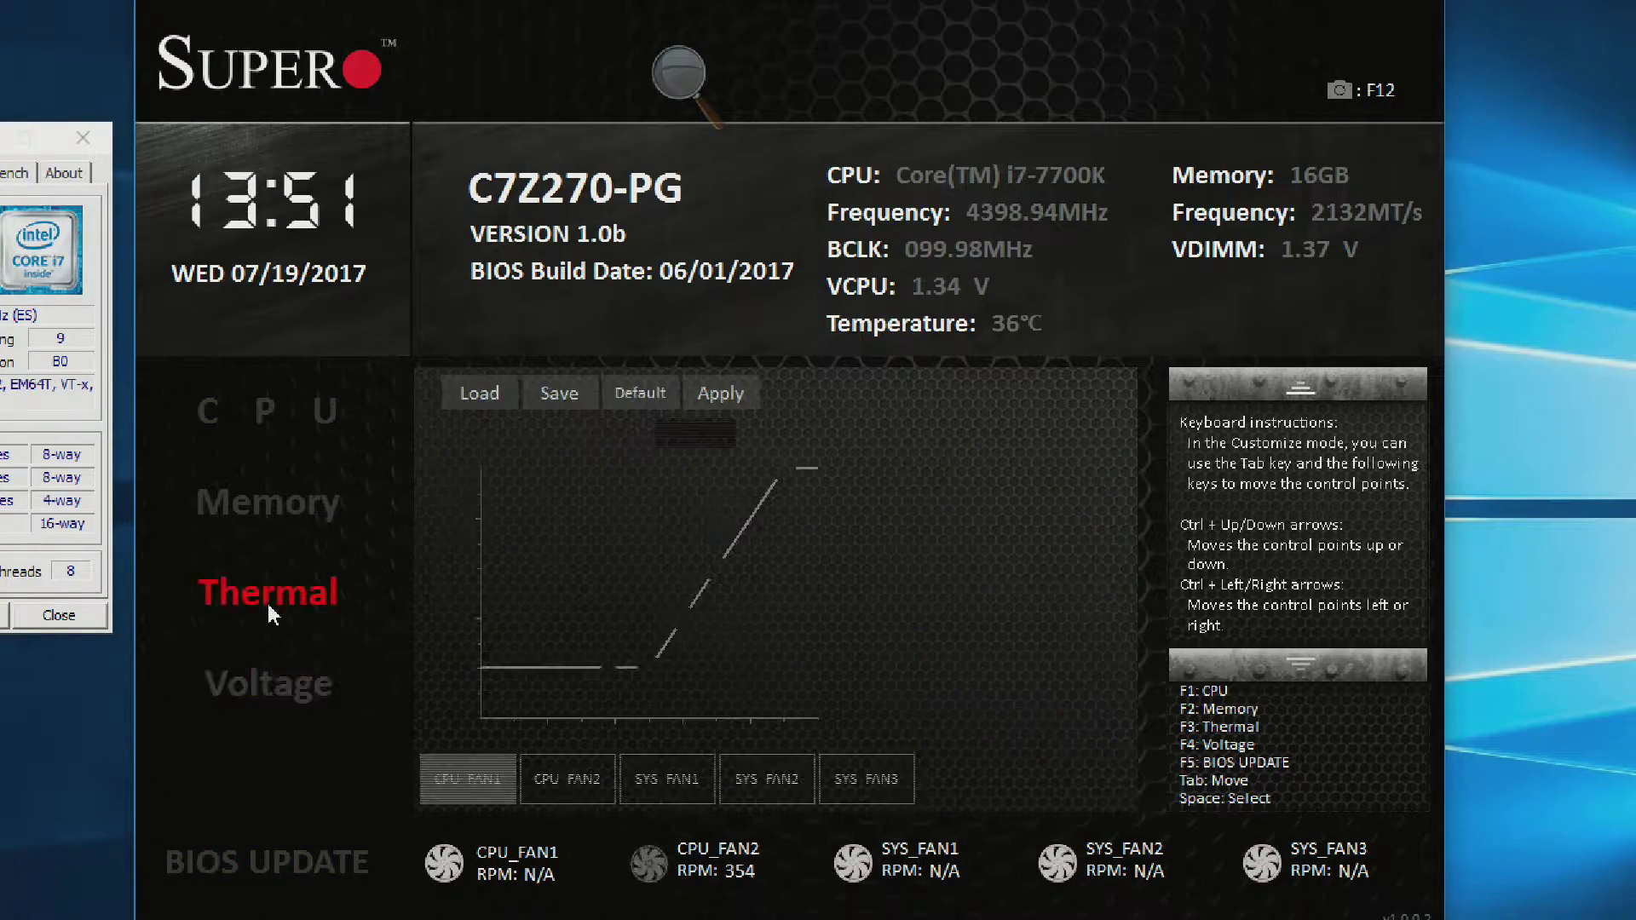
left_click(269, 499)
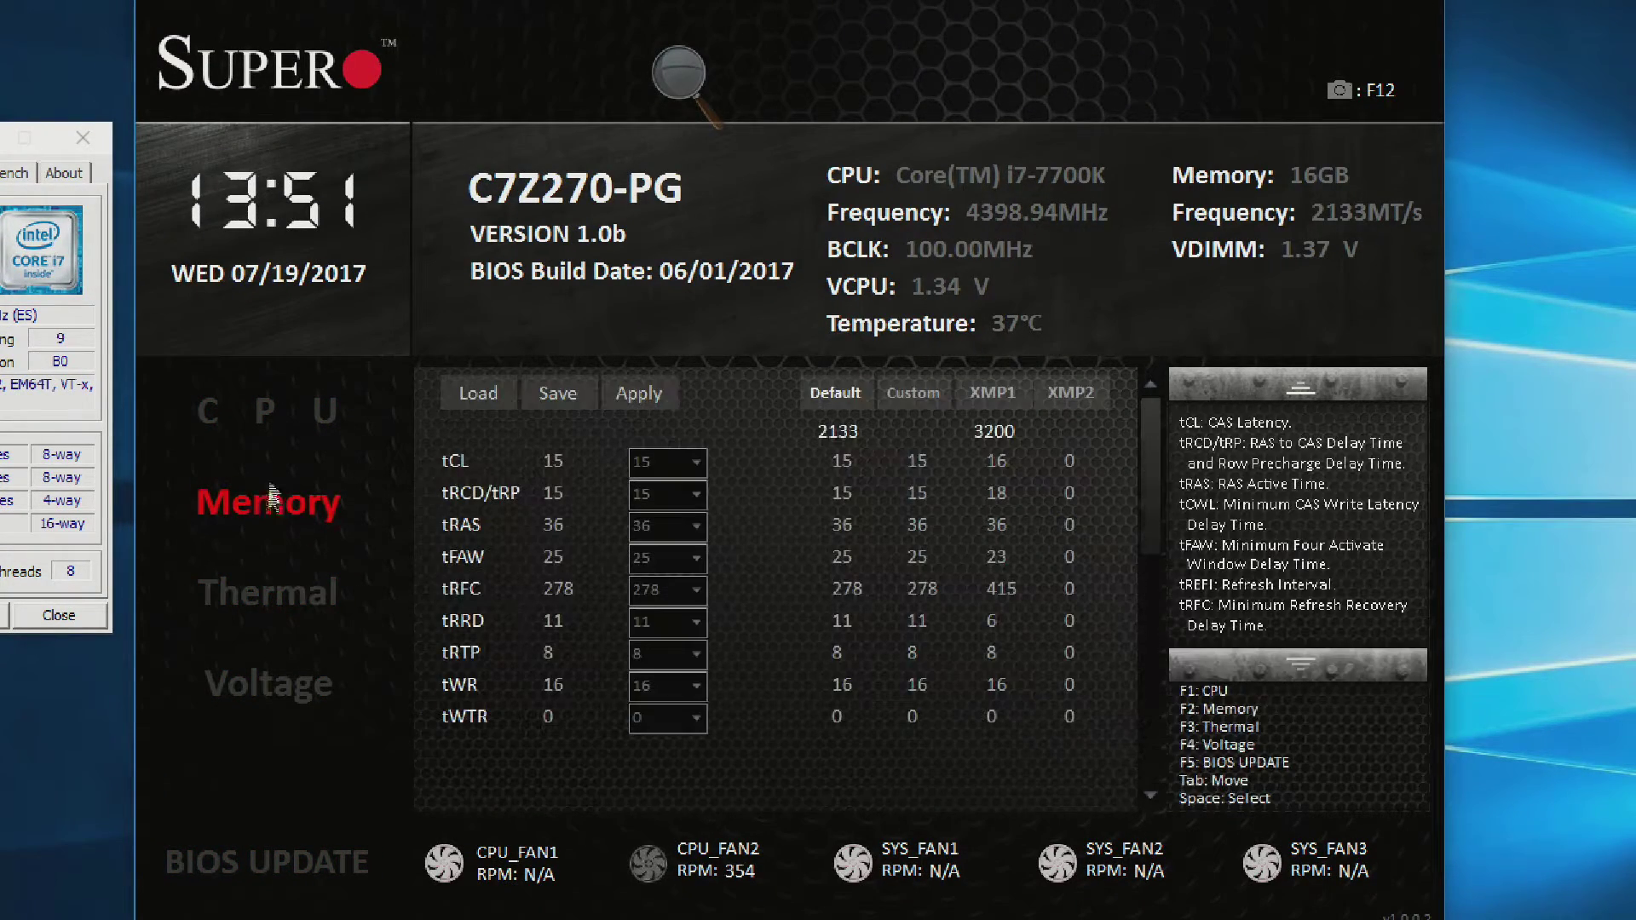
left_click(272, 409)
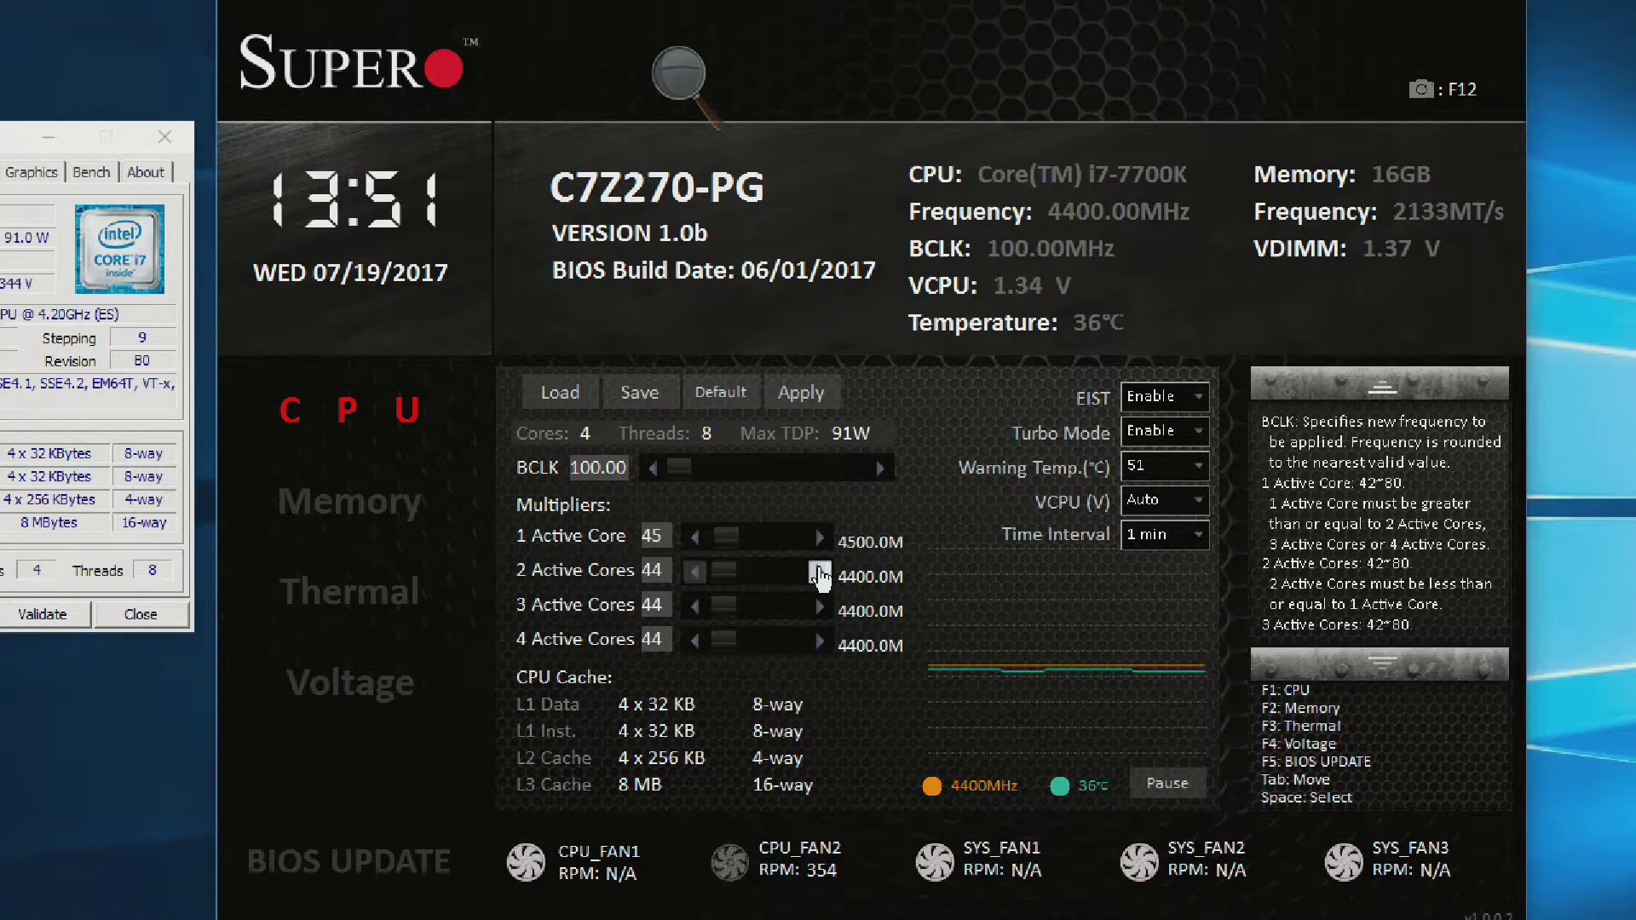
Set the warning temperature to 80 °C
left_click(1164, 468)
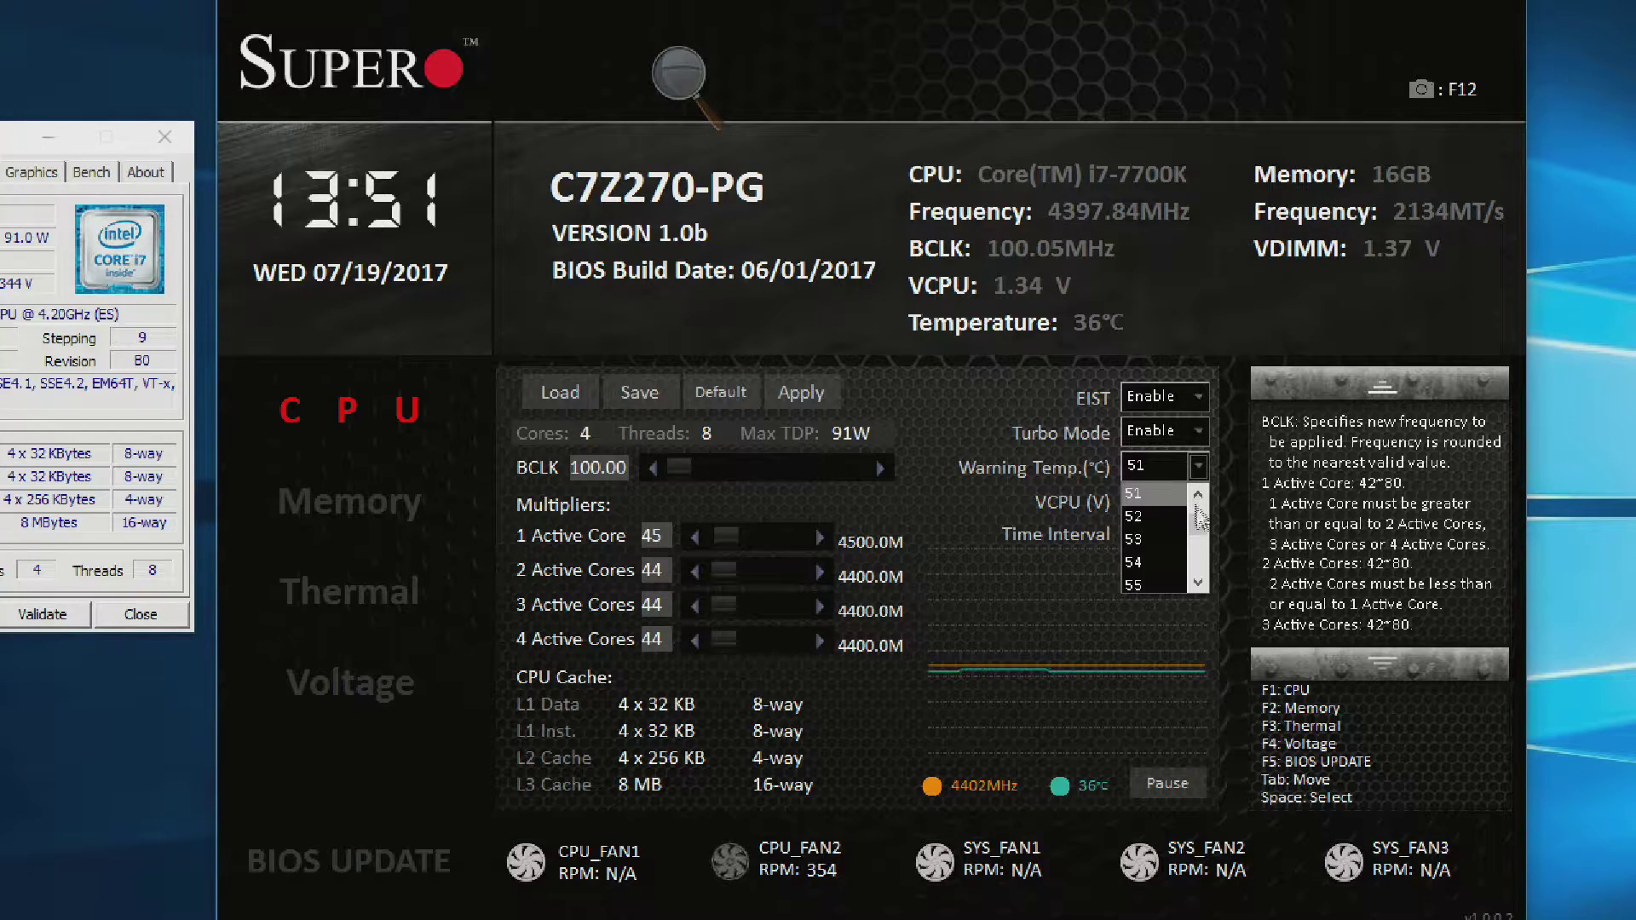
left_click_drag(1203, 539, 1199, 583)
left_click(1142, 585)
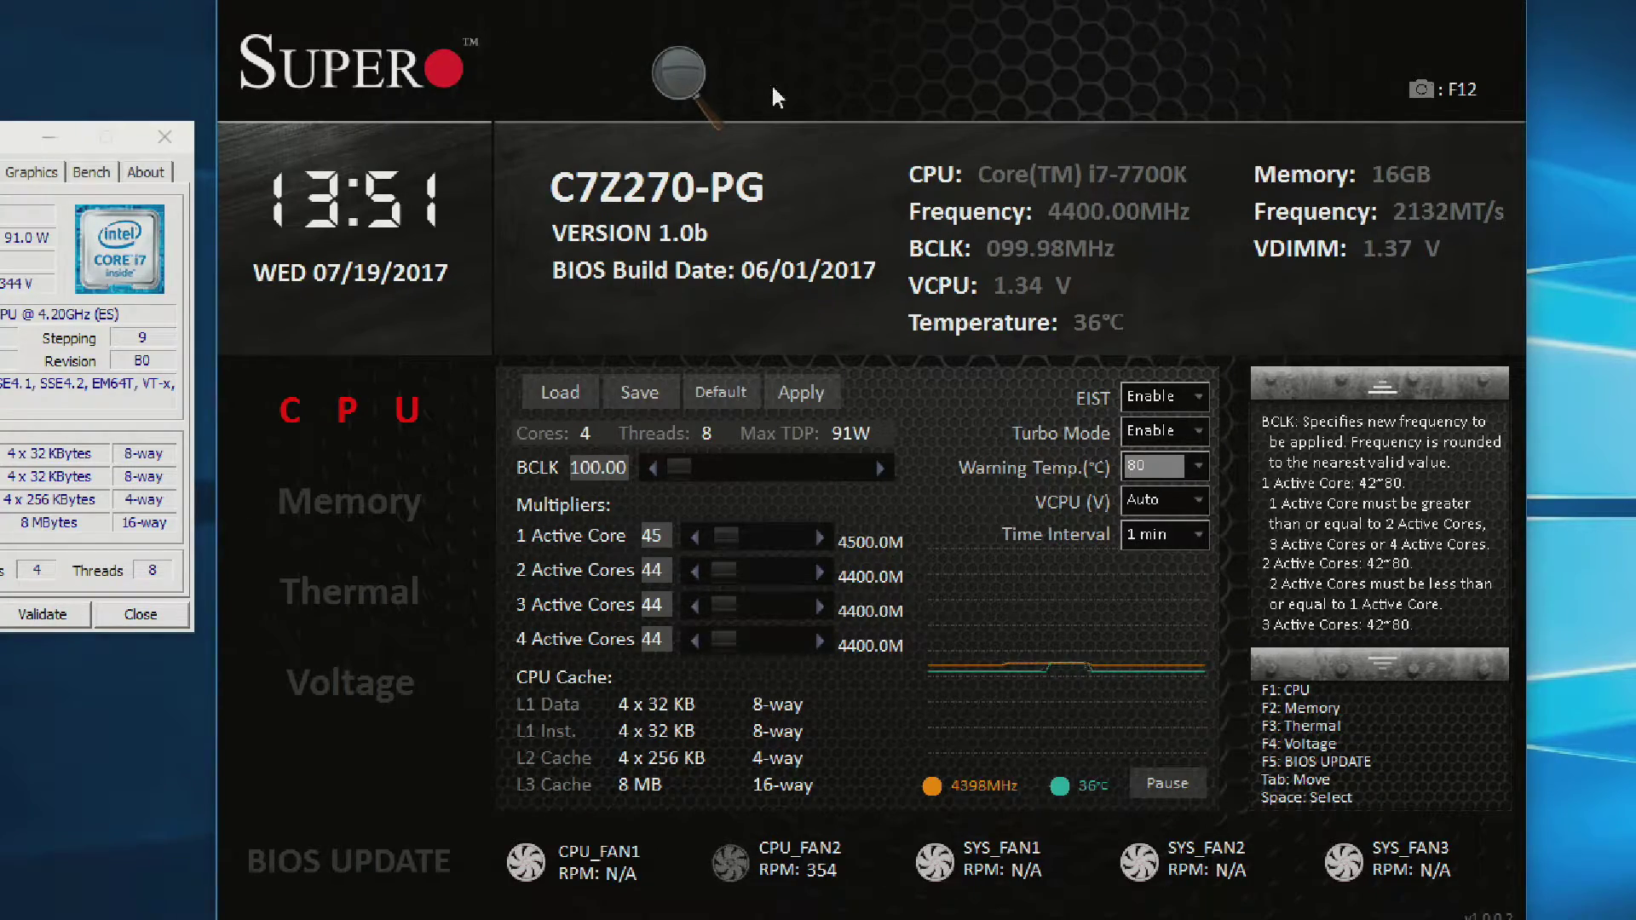
Fix the CPU core voltage (VCPU) at 1.325 V instead of Auto
left_click(679, 79)
left_click(708, 91)
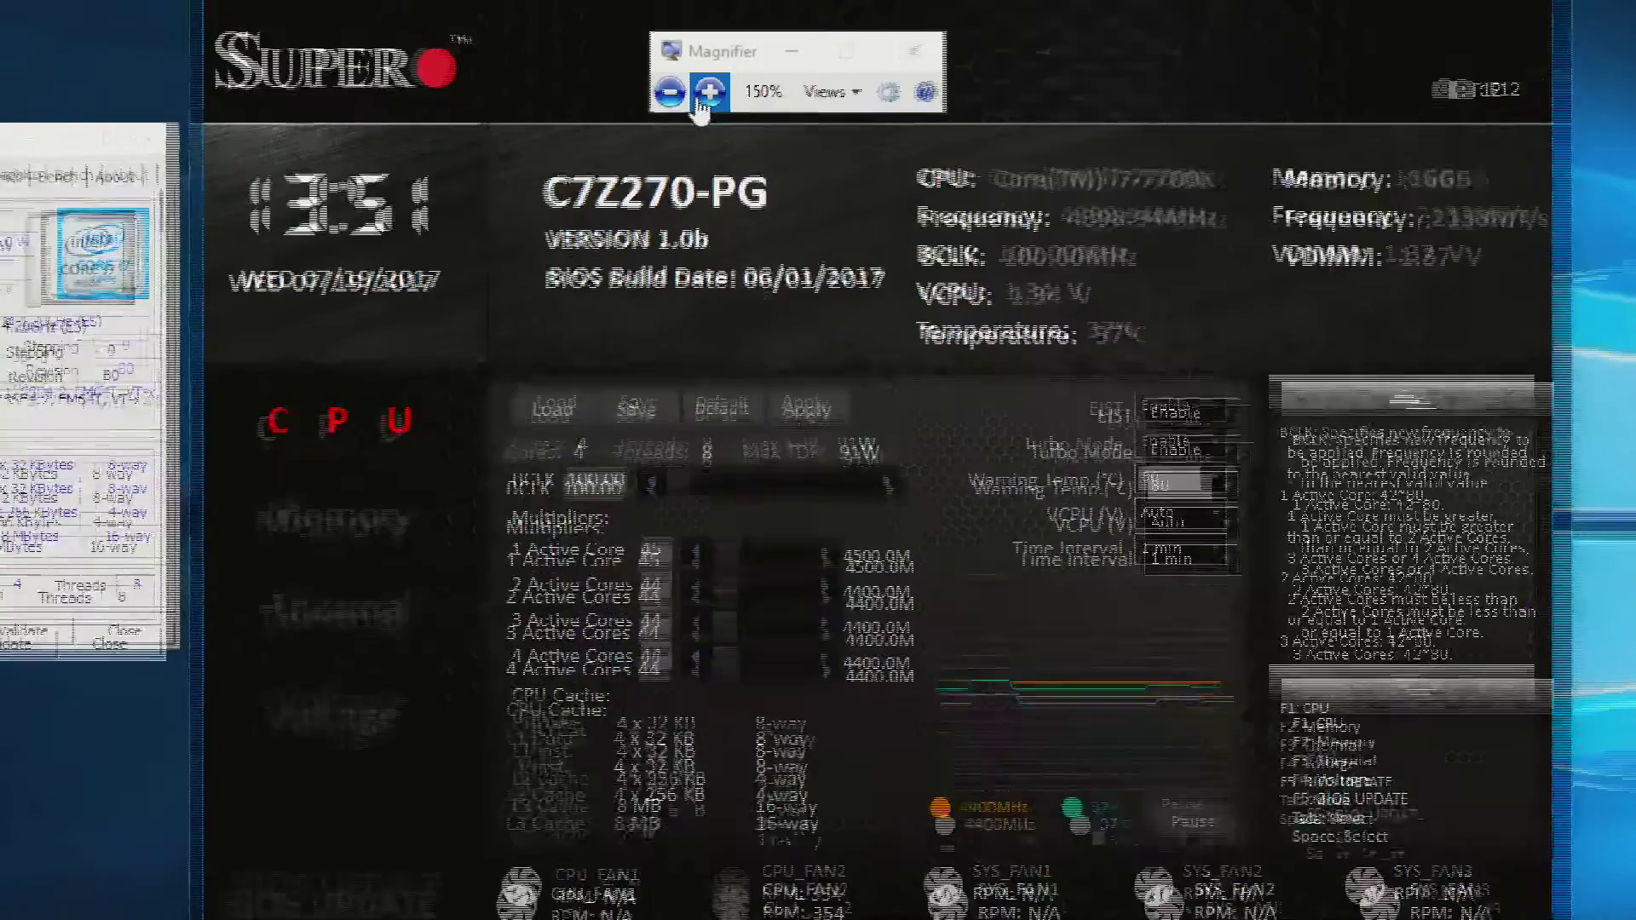
left_click(706, 94)
left_click(1280, 568)
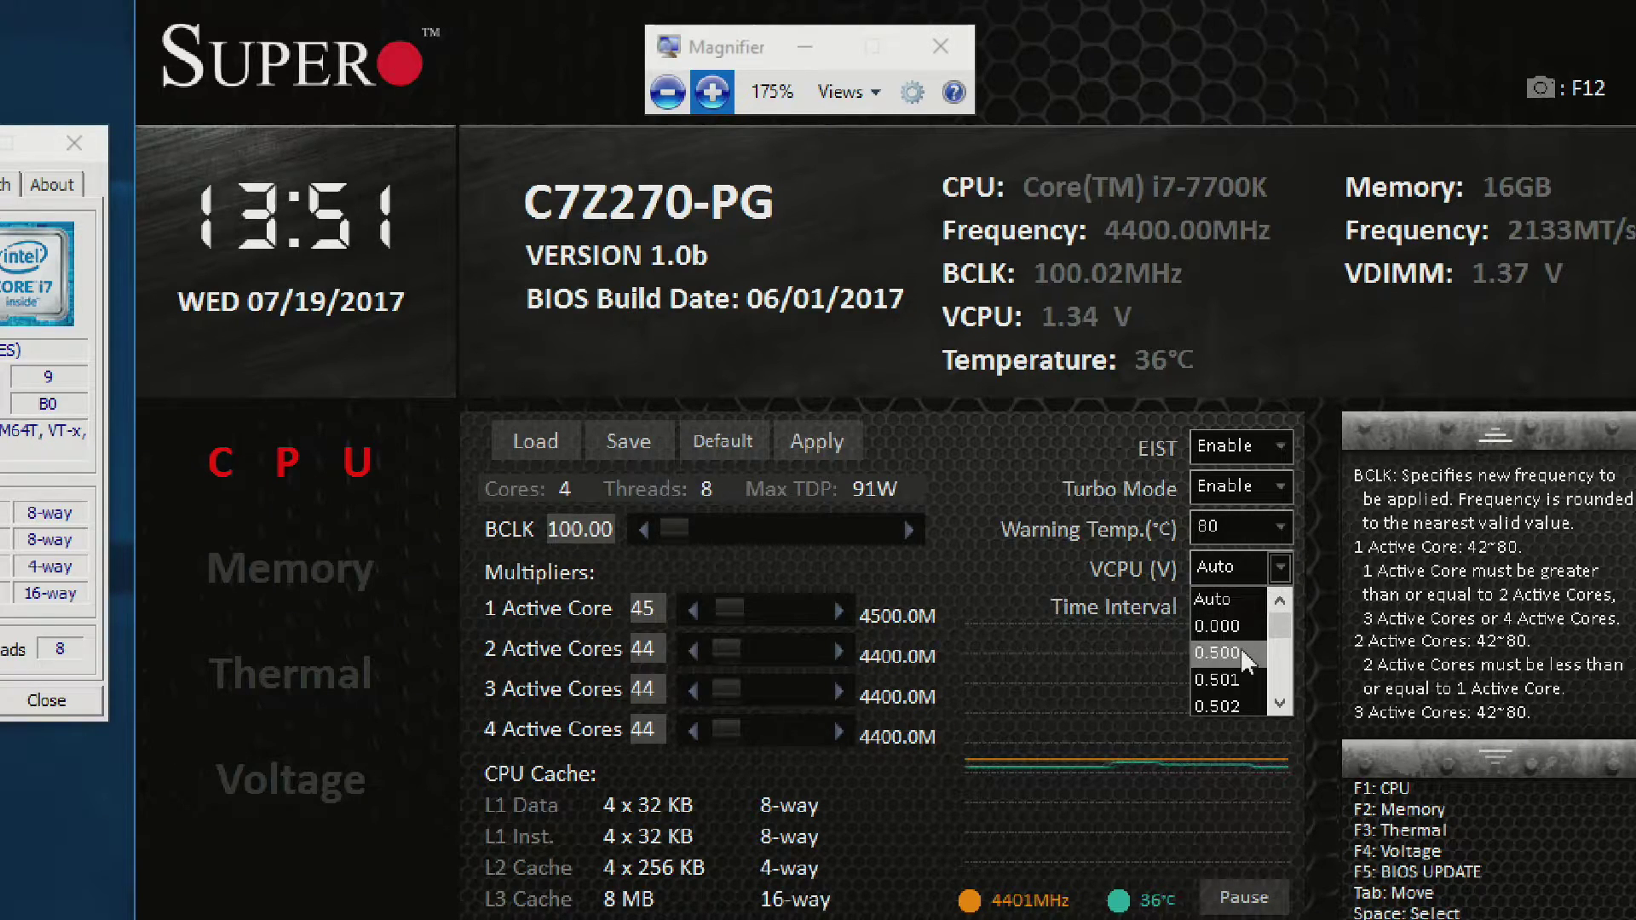
scroll(1236, 656, "down", 5)
left_click_drag(1280, 631, 1258, 664)
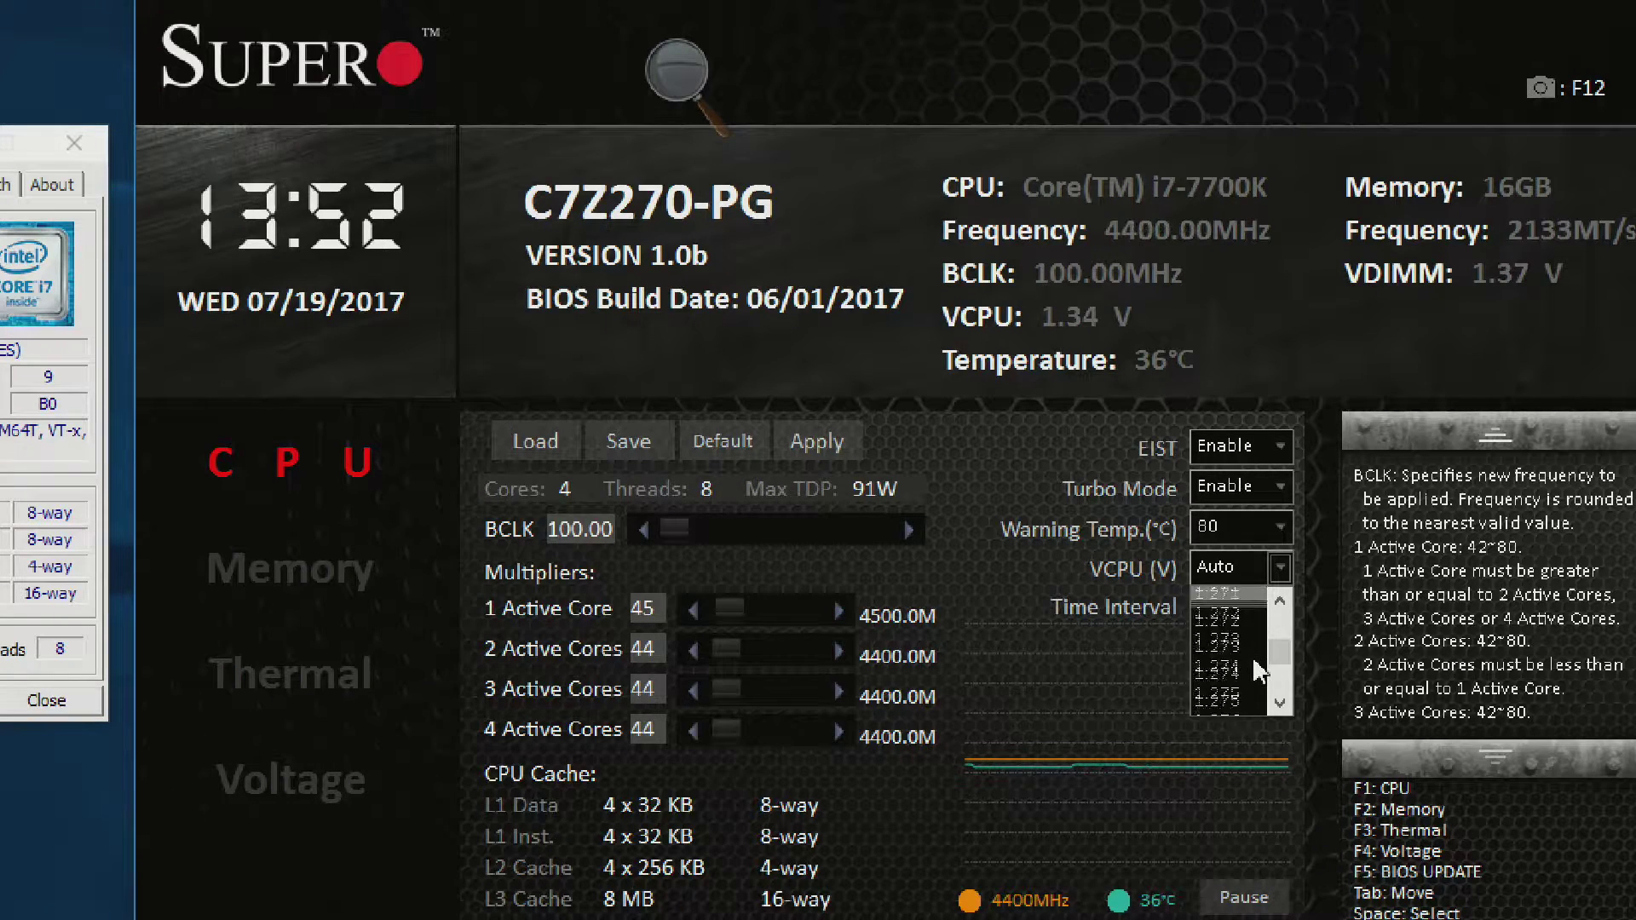
scroll(1258, 673, "down", 4)
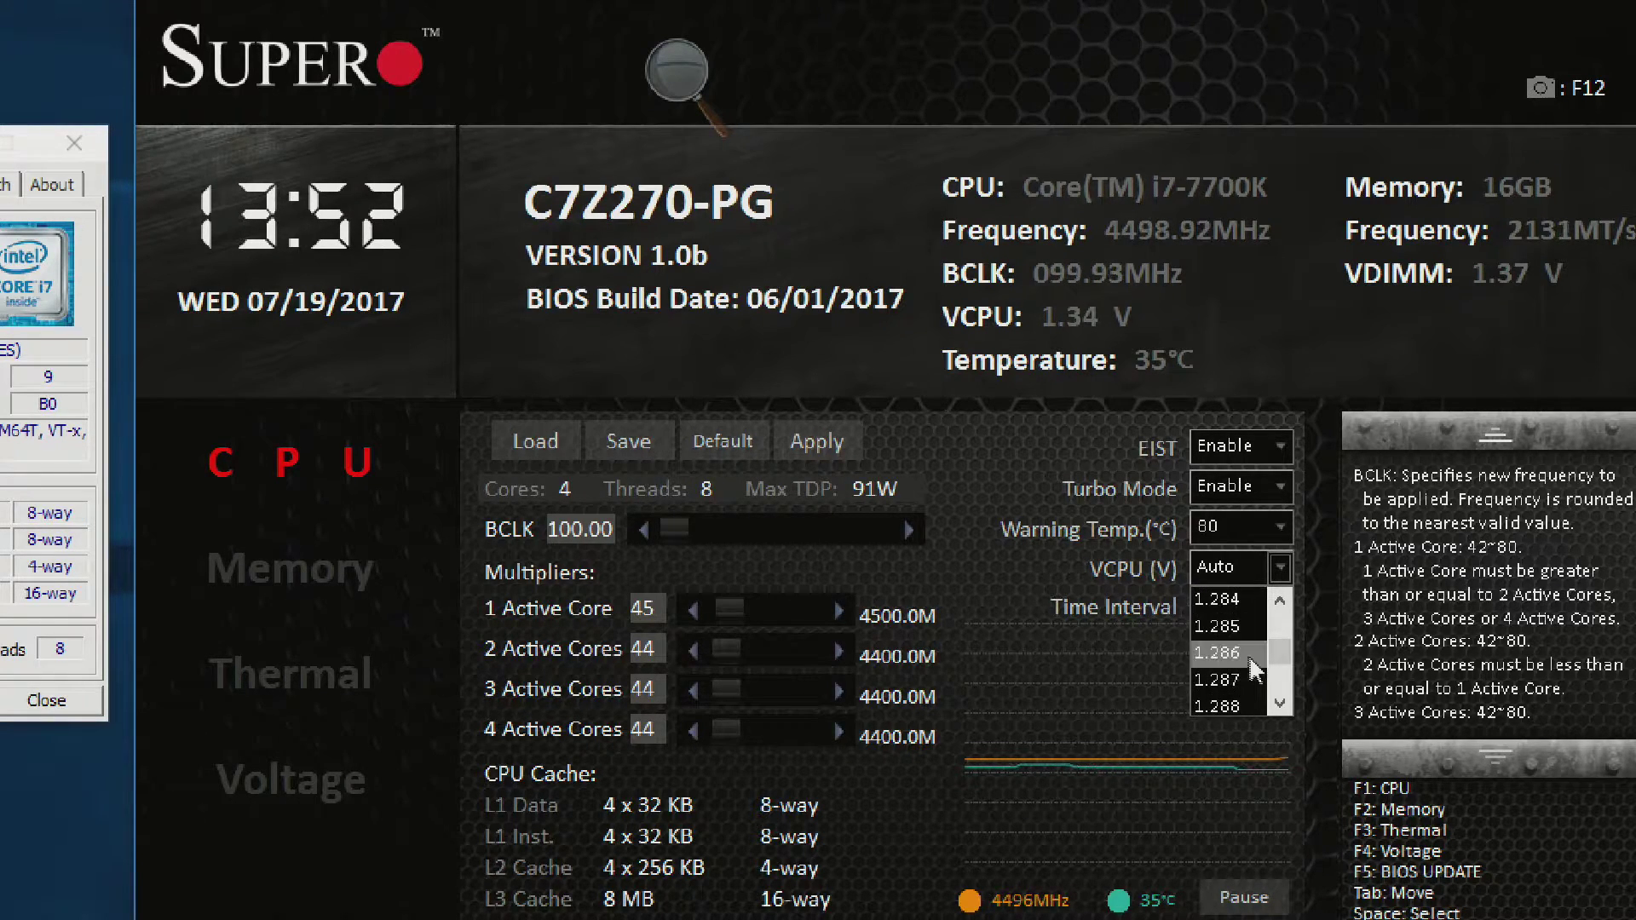
scroll(1256, 671, "down", 5)
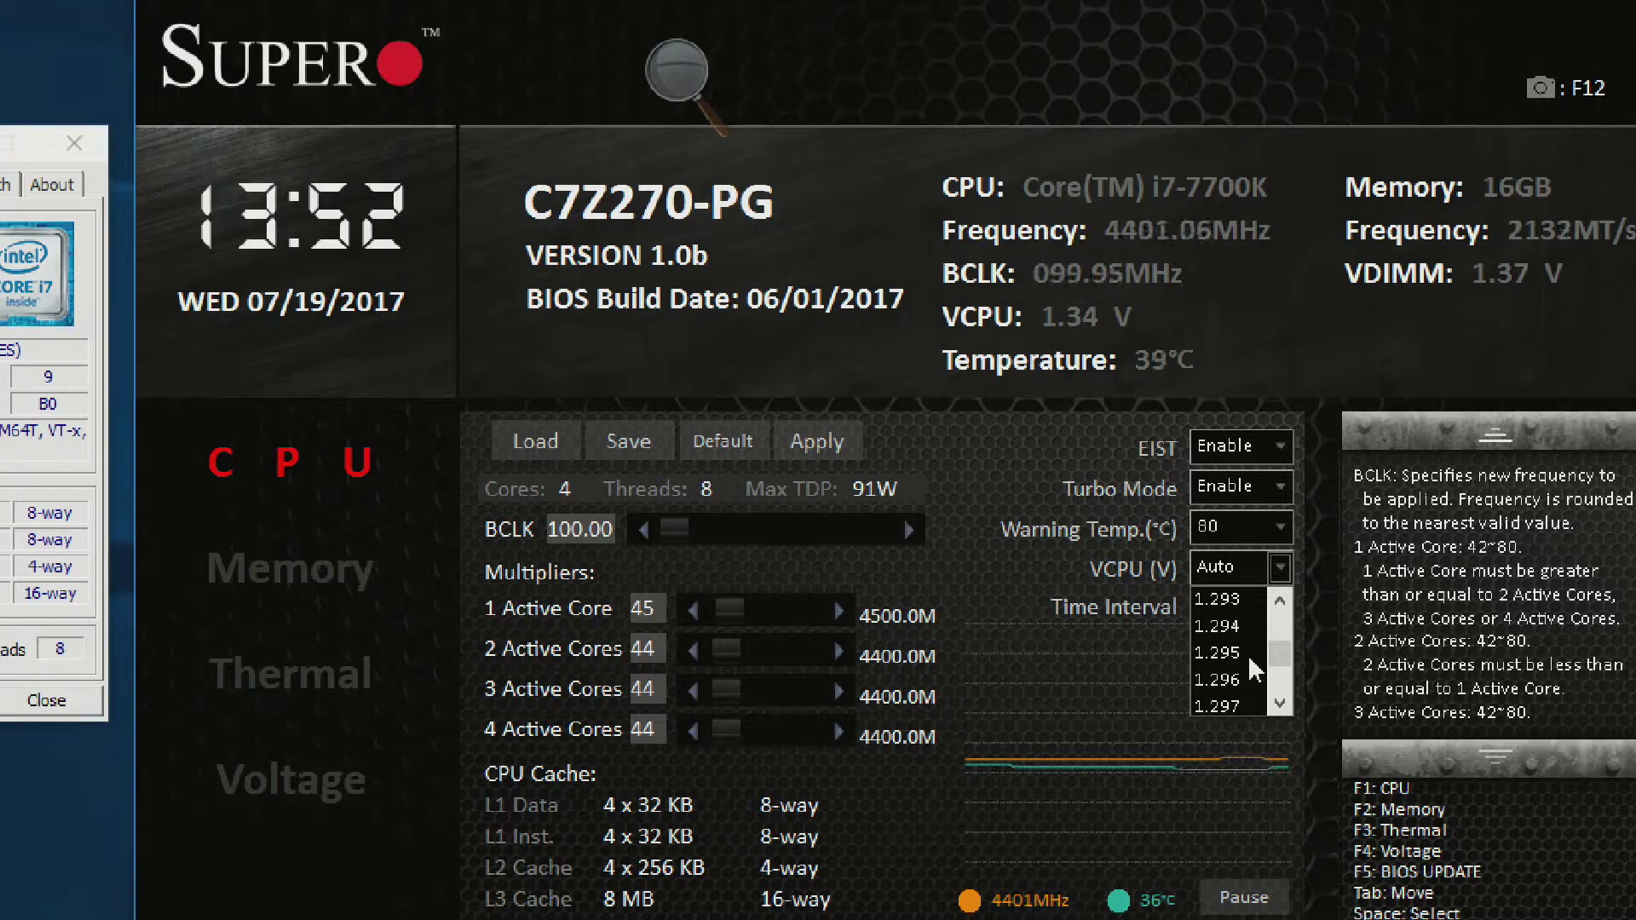
scroll(1256, 671, "down", 9)
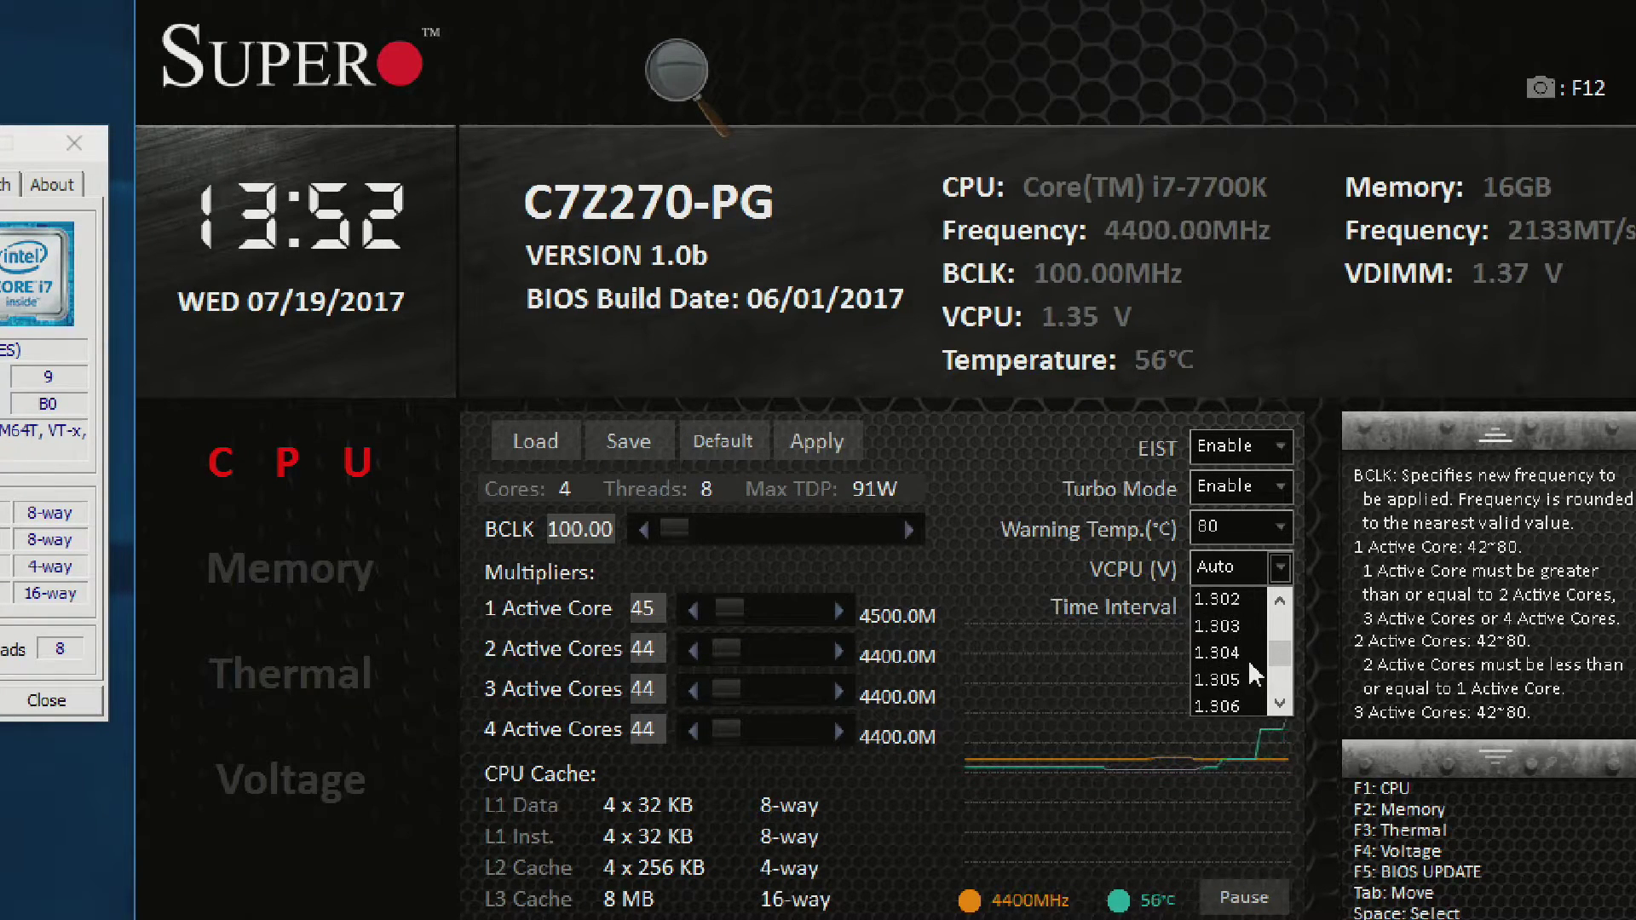
scroll(1256, 673, "down", 12)
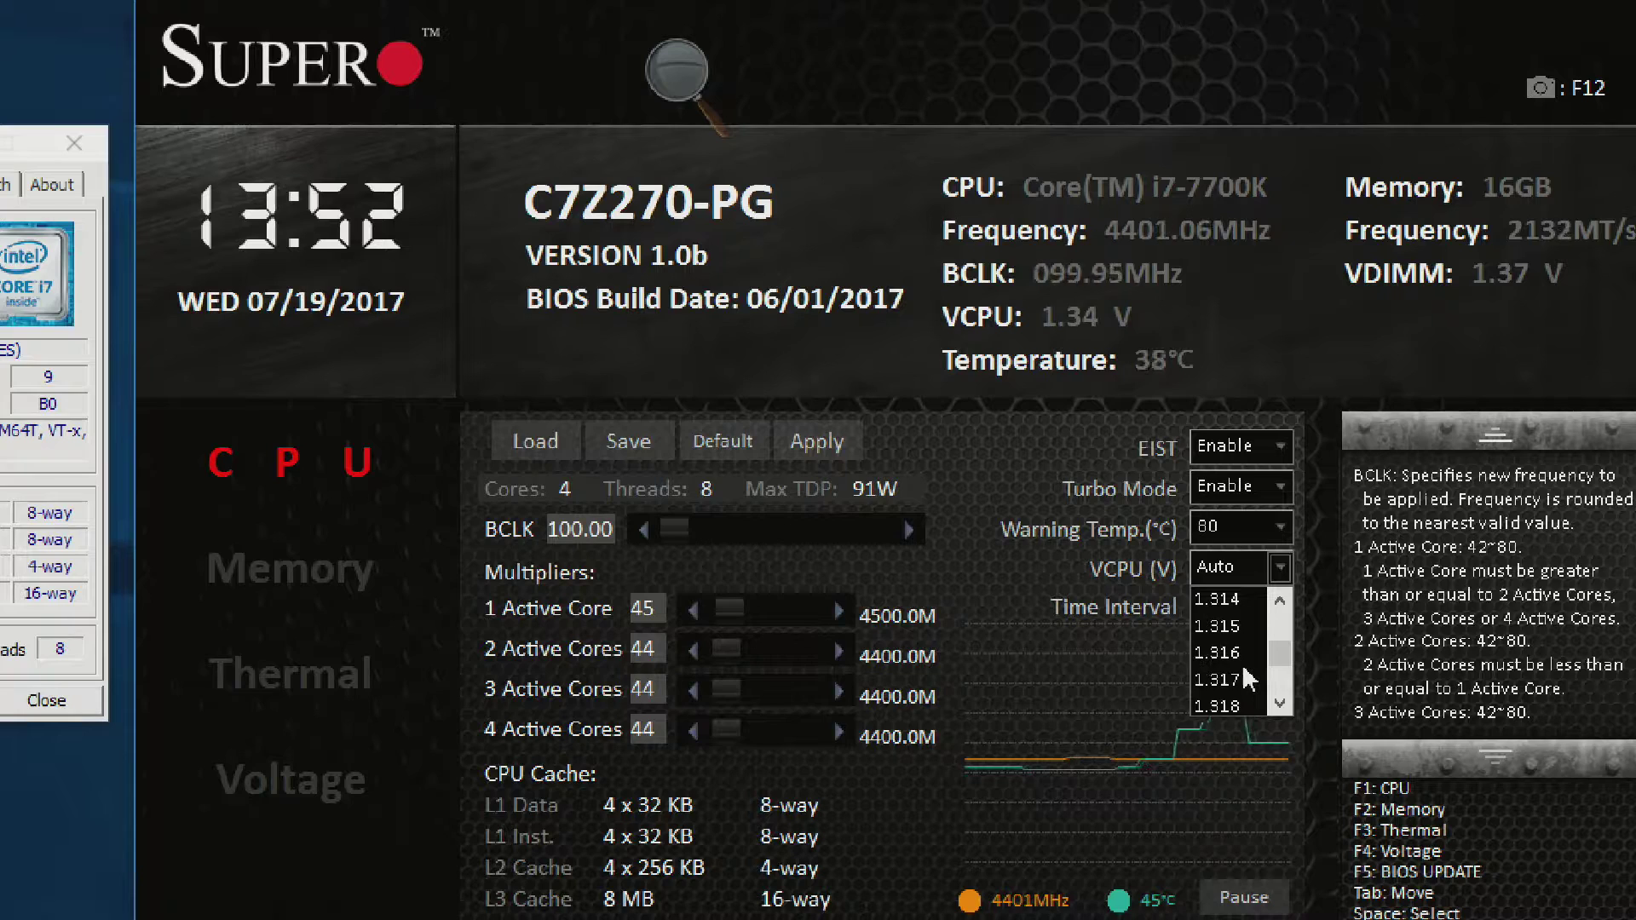
scroll(1244, 668, "down", 6)
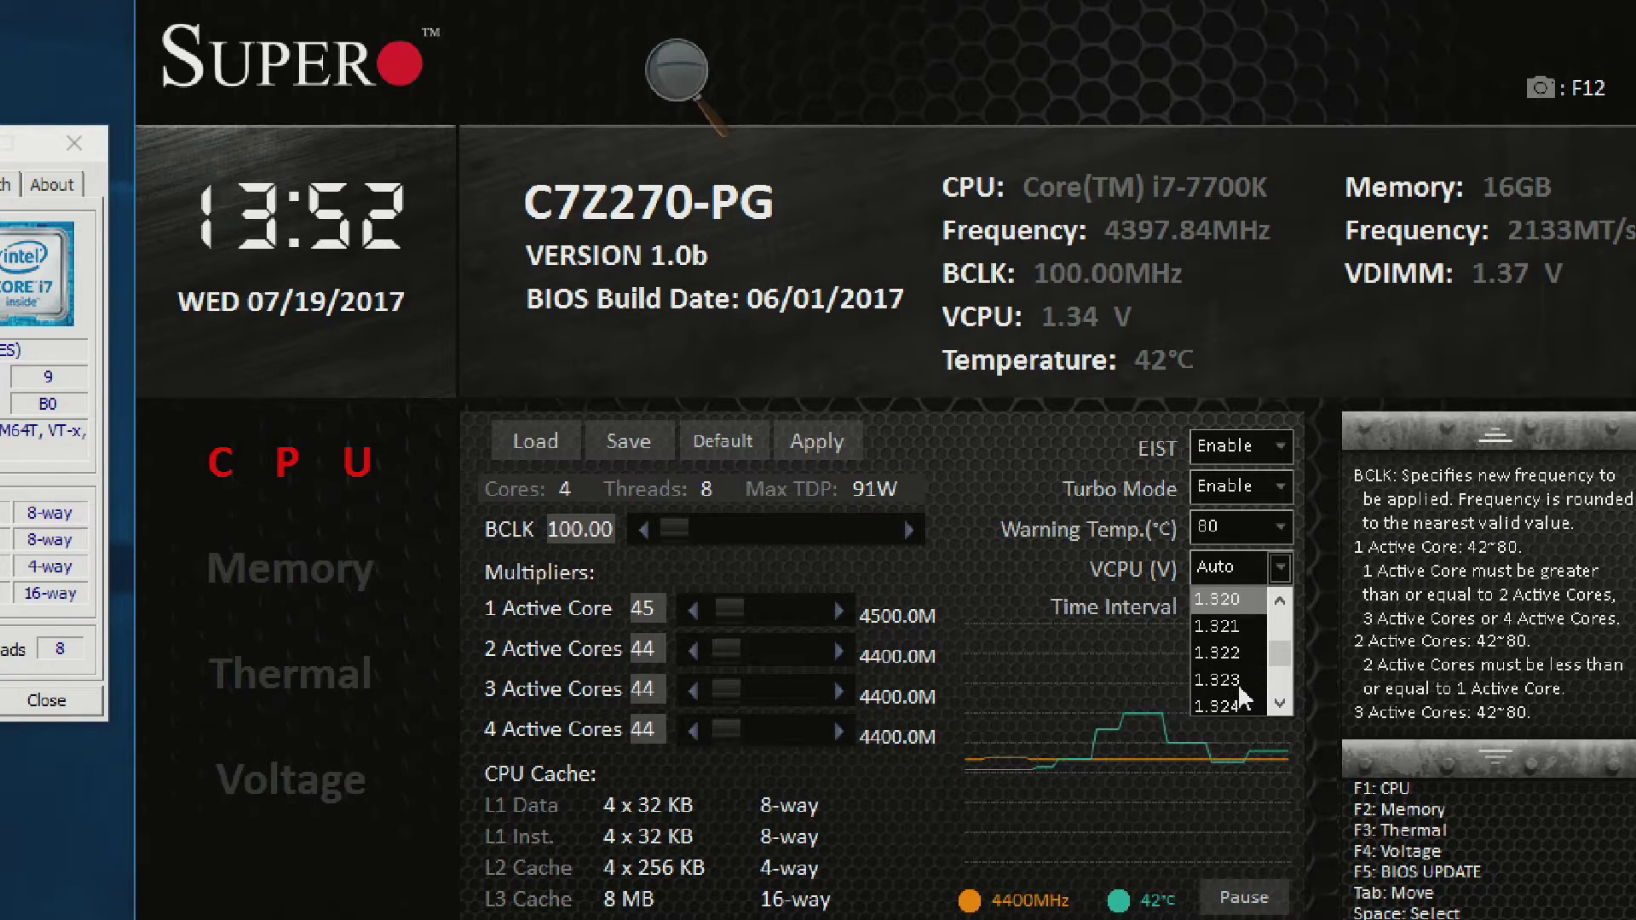
scroll(1237, 673, "down", 3)
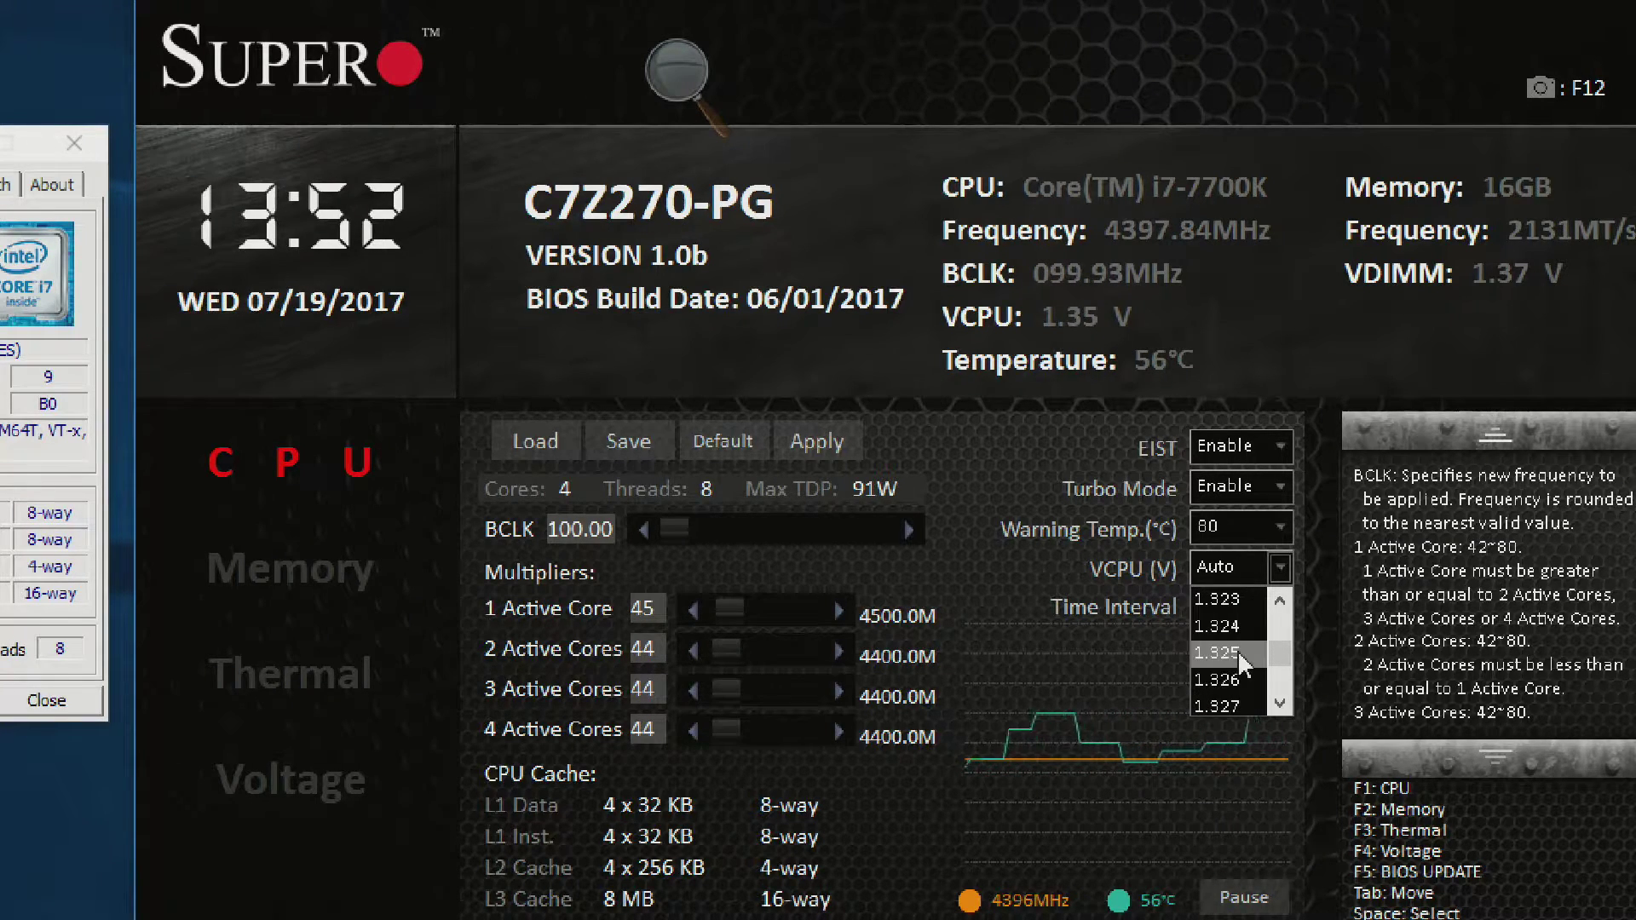
left_click(1239, 653)
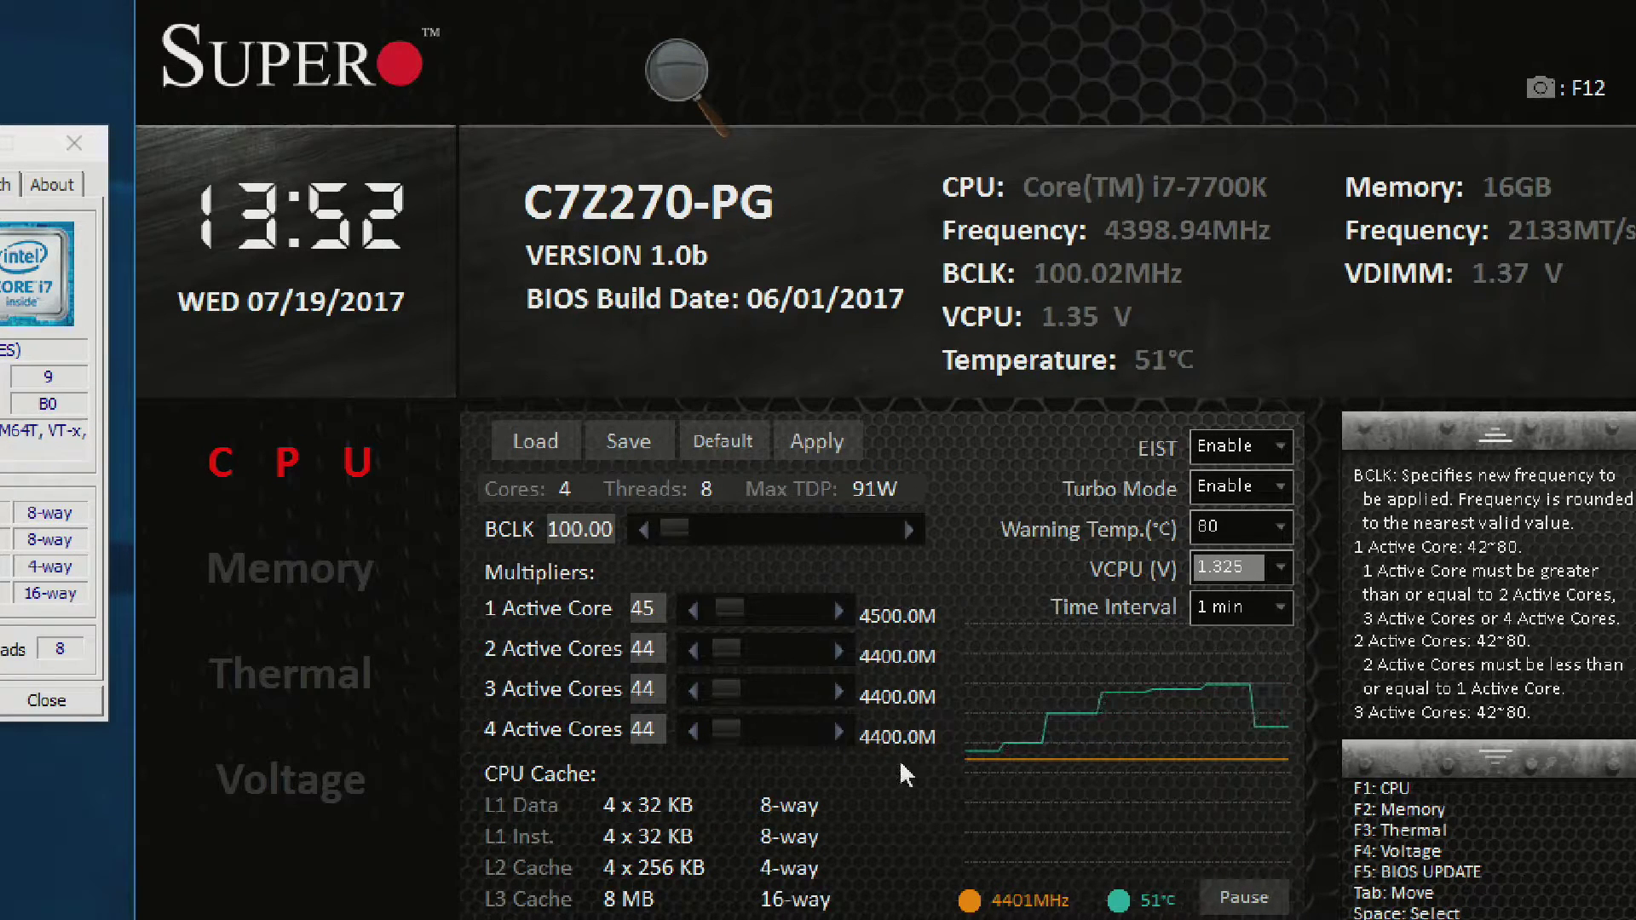
Raise all four core multipliers step by step from 45 to 50 for 5000 MHz
left_click(838, 730)
left_click(839, 730)
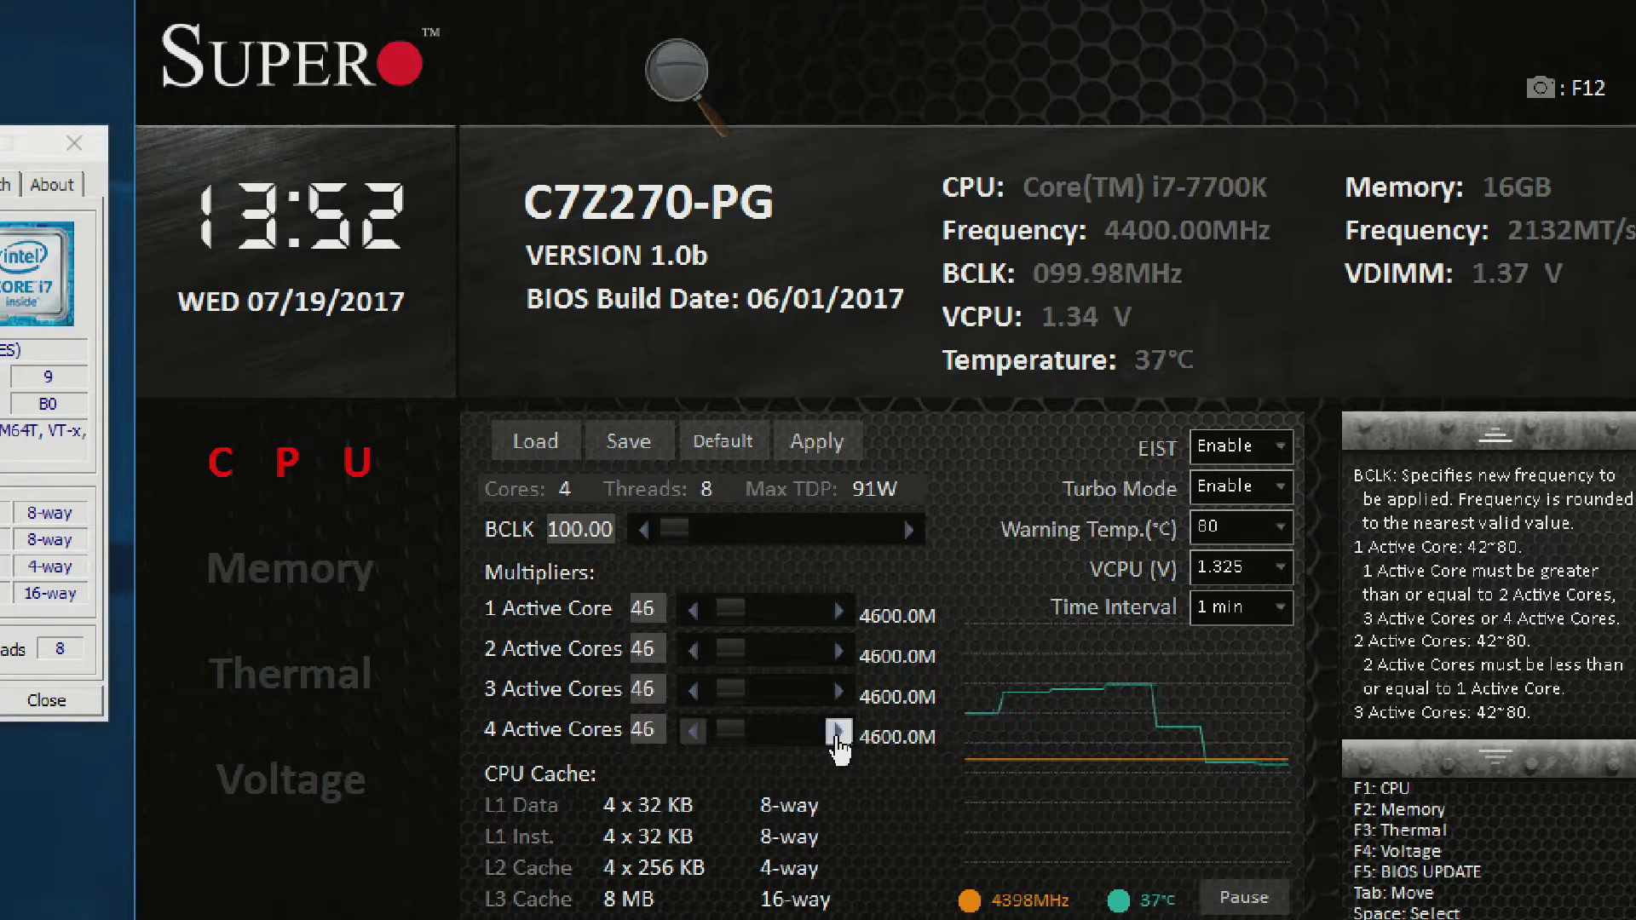
left_click(839, 730)
left_click(839, 730)
left_click(839, 730)
left_click(839, 731)
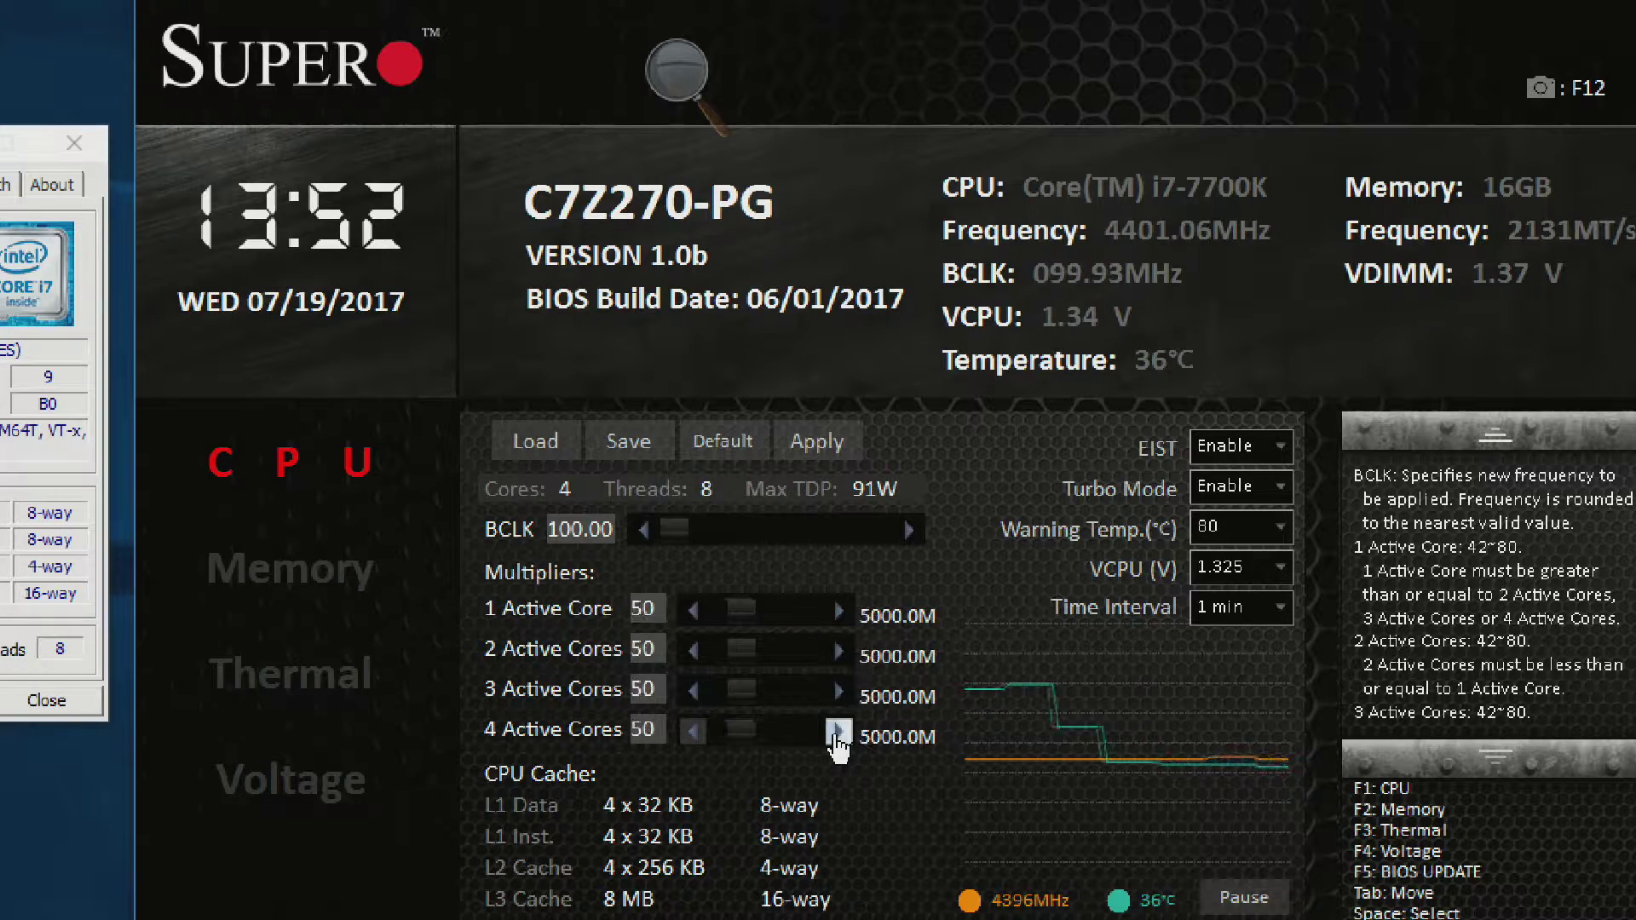
Apply the 5 GHz multipliers and confirm each core's clock in CPU-Z
left_click(829, 442)
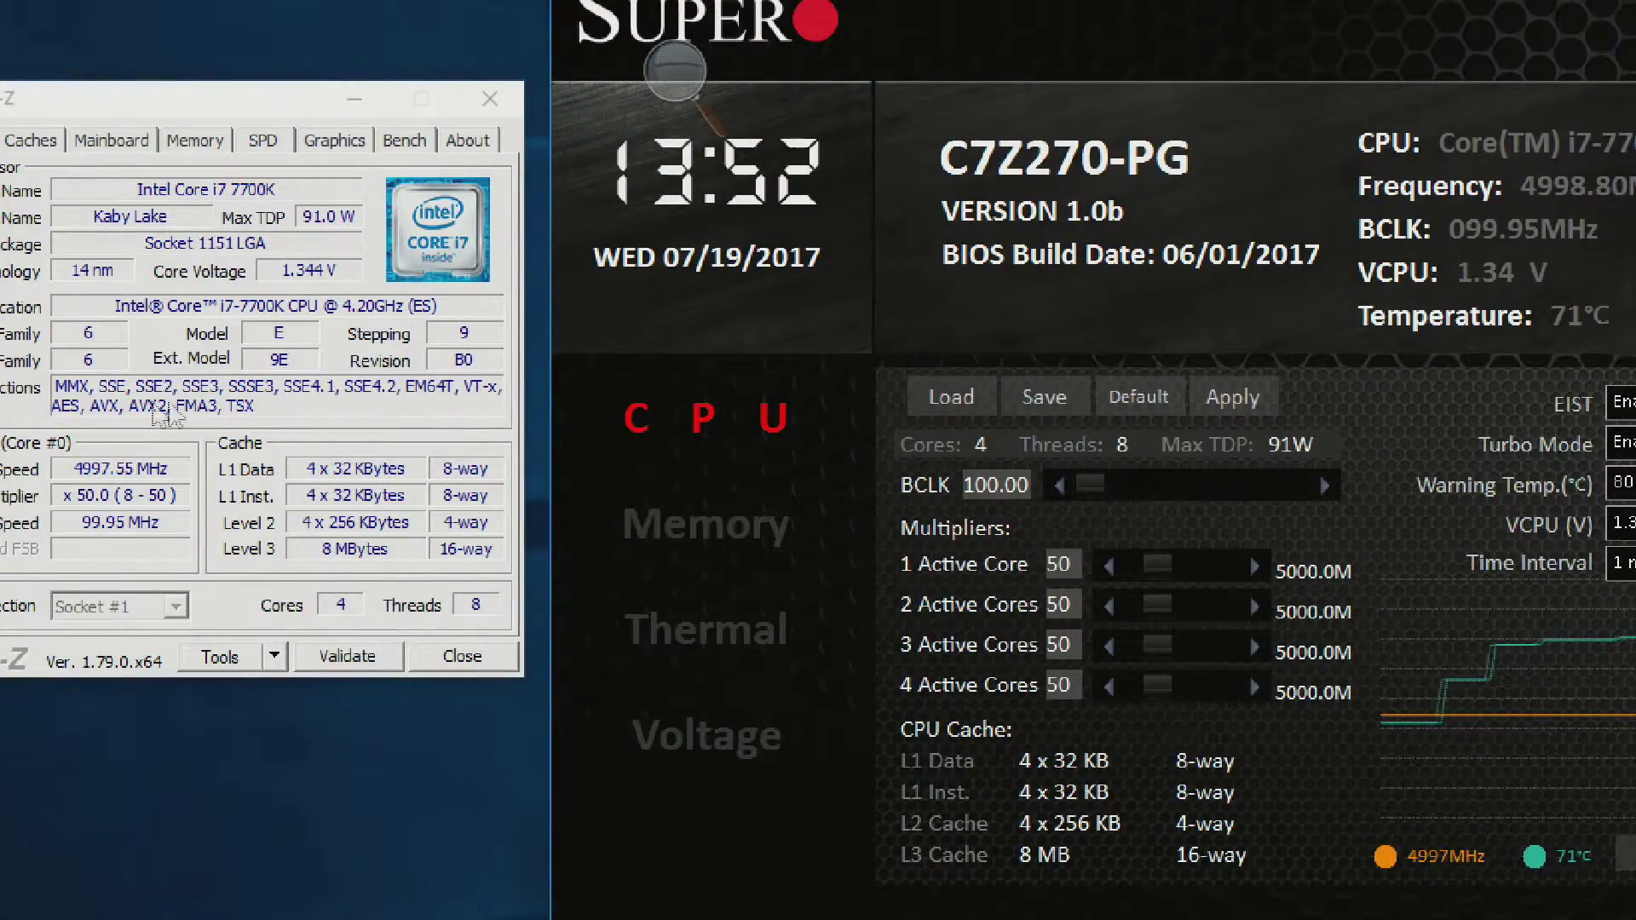
left_click(156, 498)
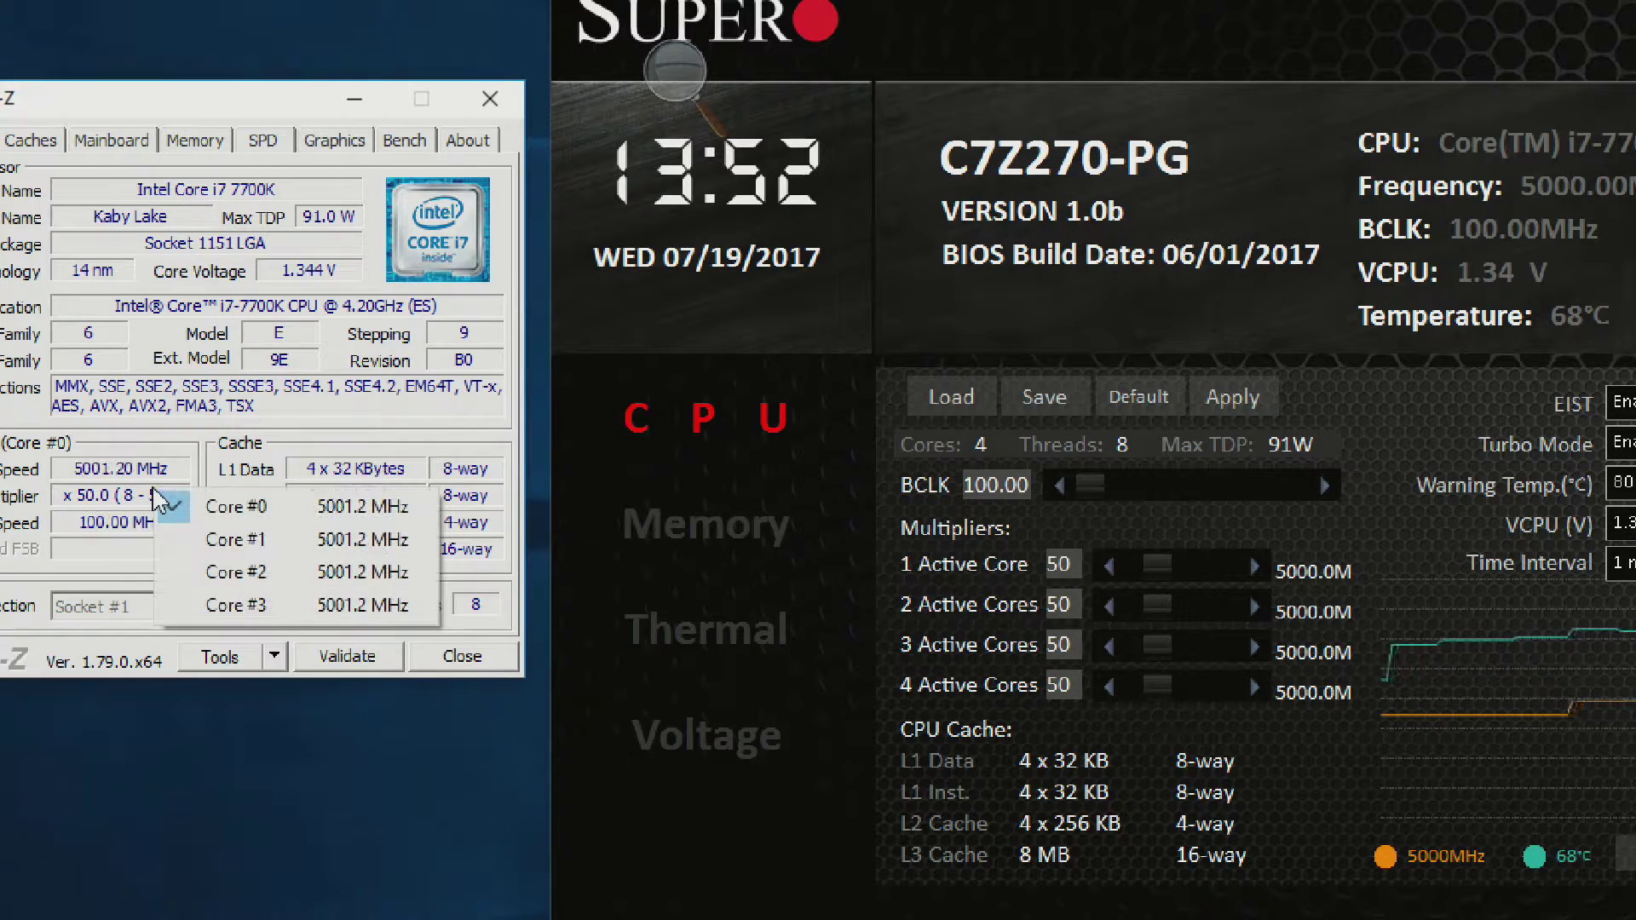
left_click(711, 738)
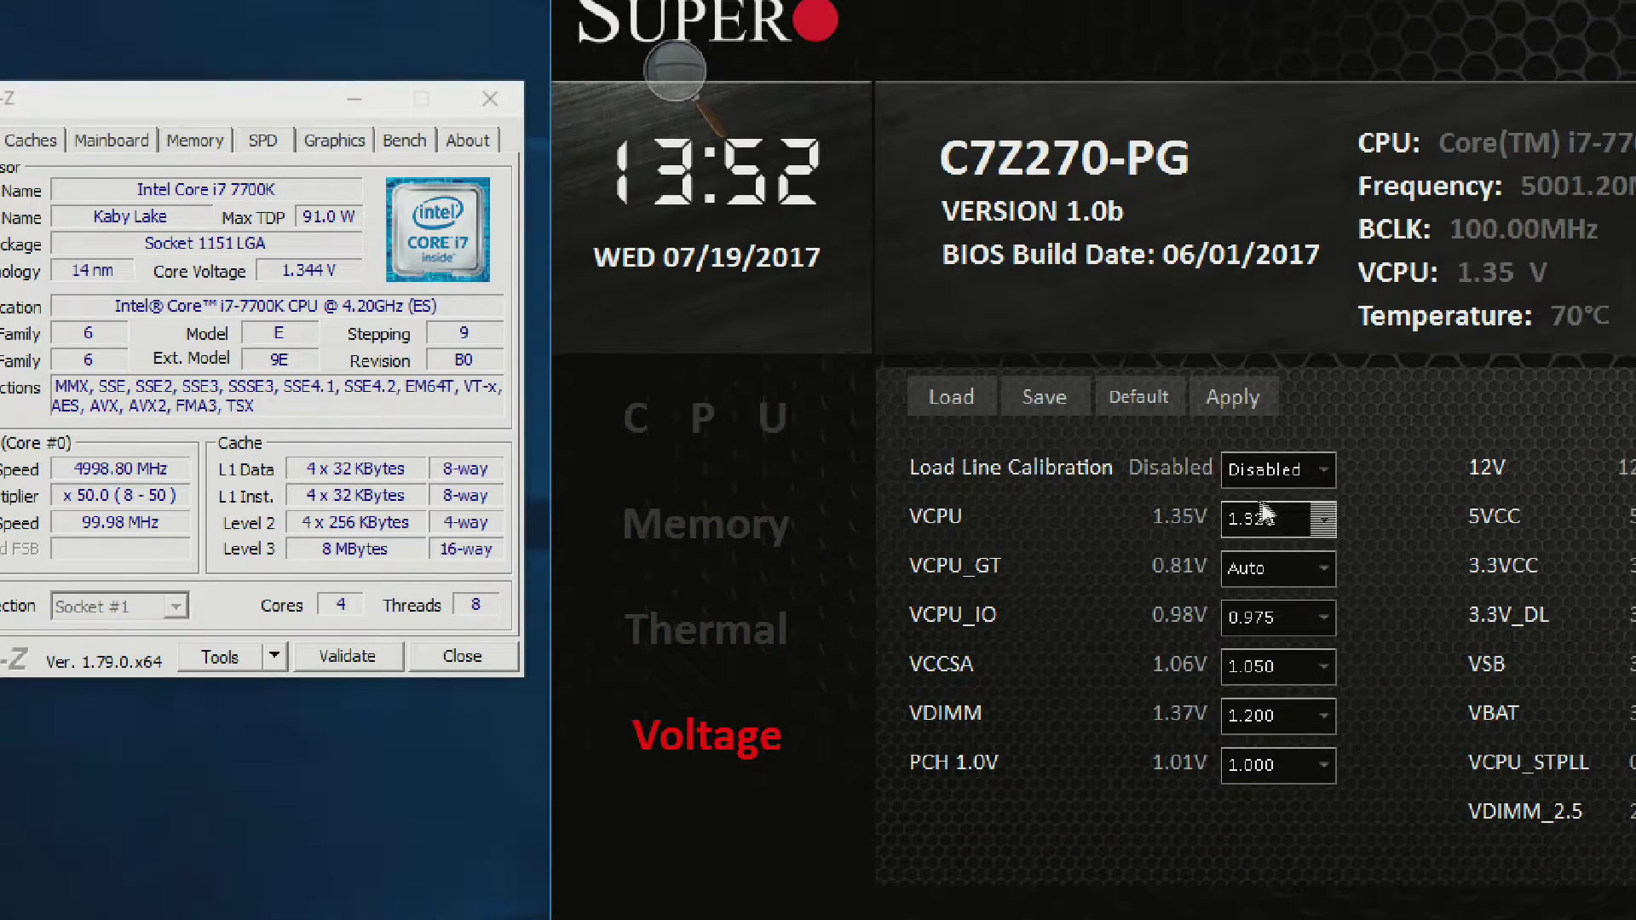
Choose Level 2 for Load Line Calibration and apply the voltage changes
left_click(1286, 471)
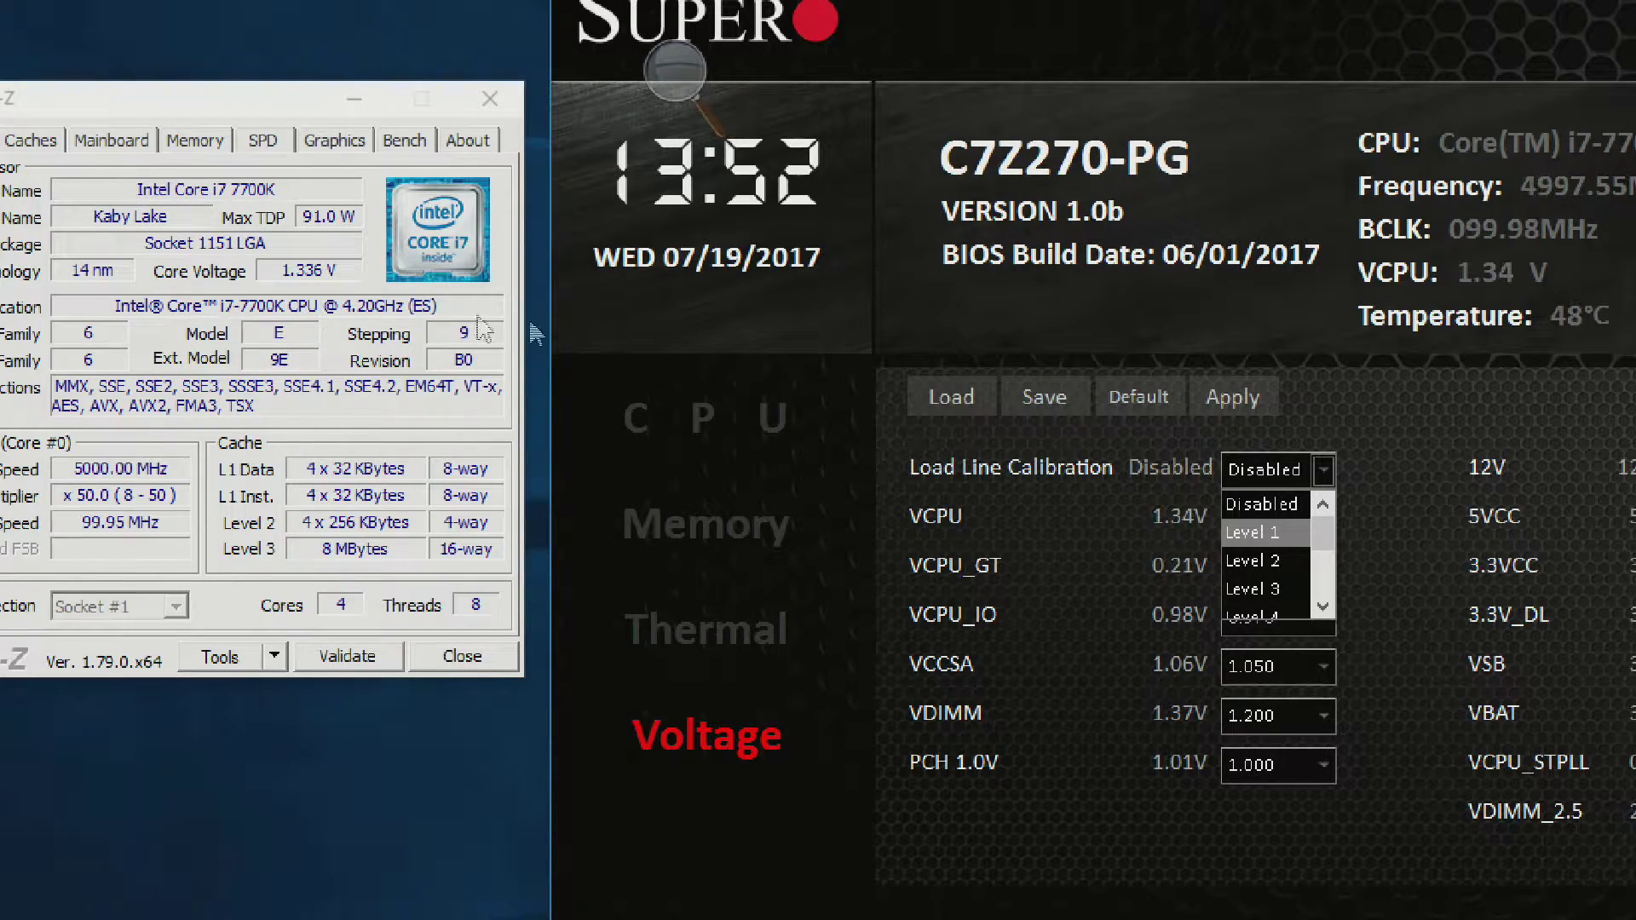
left_click(1269, 563)
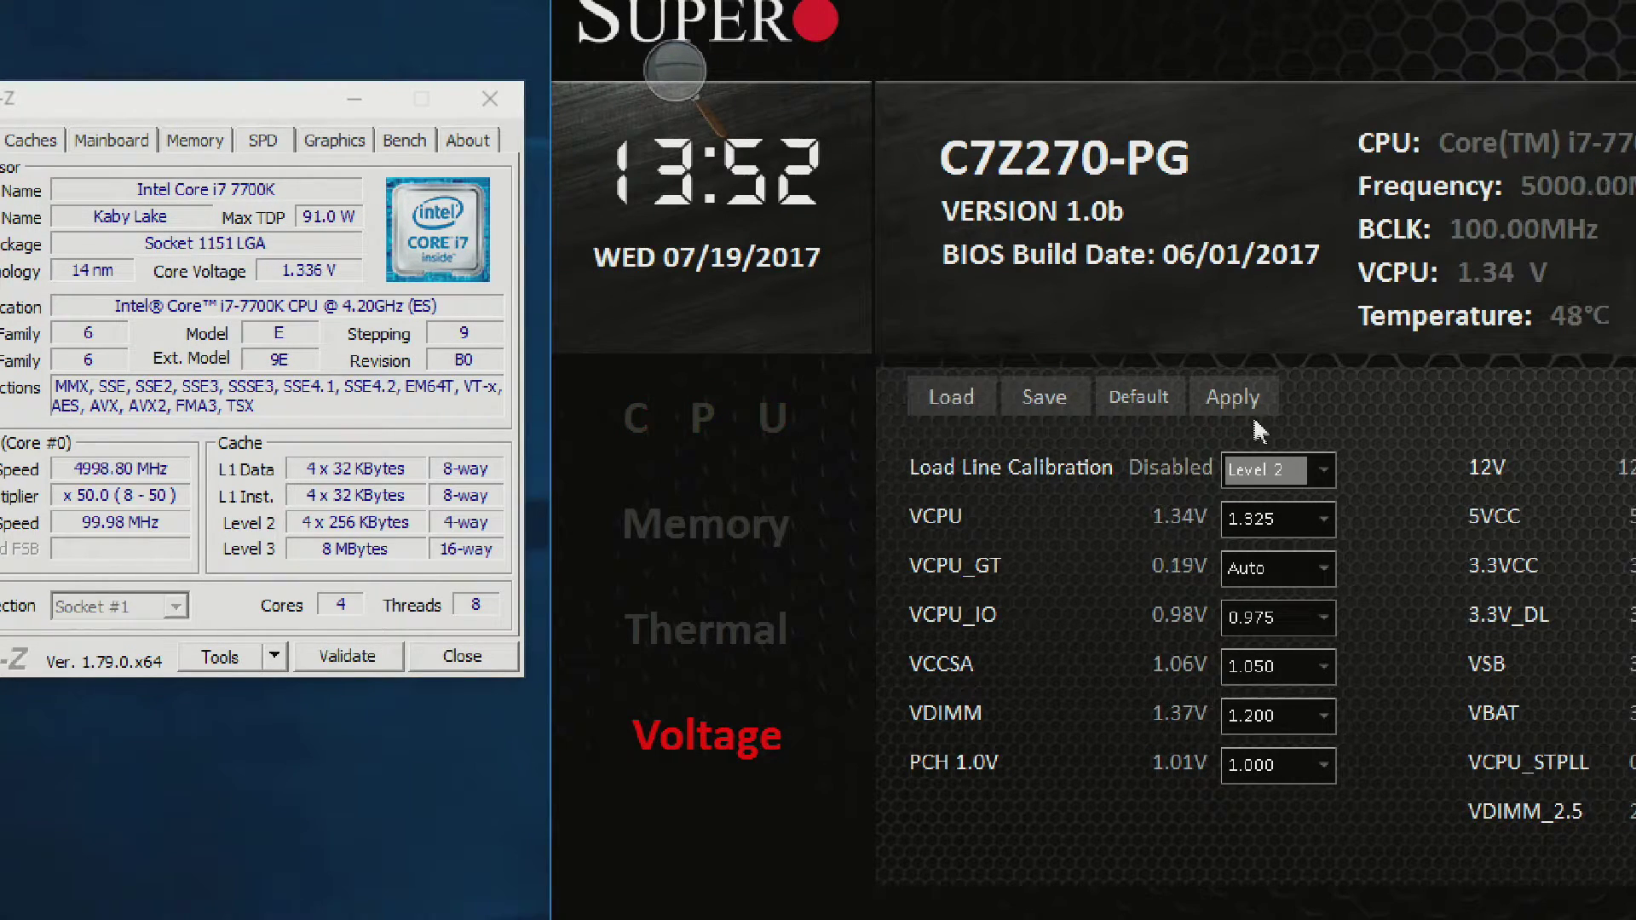
left_click(1232, 397)
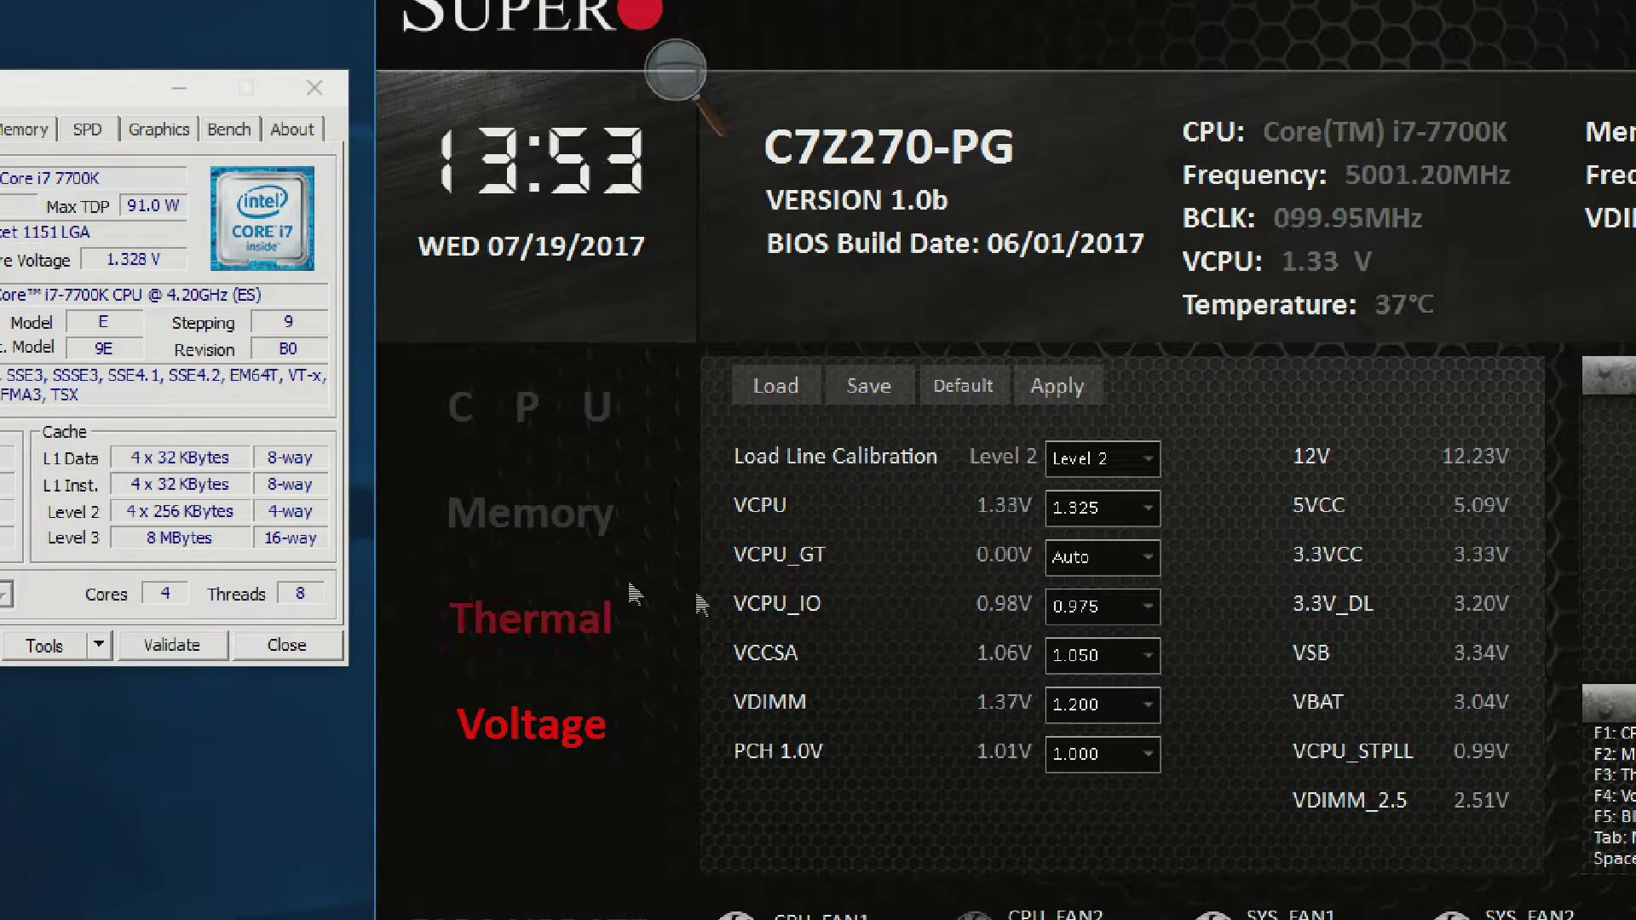
Load the XMP1 memory timings (3200, tCL 16, tRFC 415) and apply them to the BIOS
left_click(506, 553)
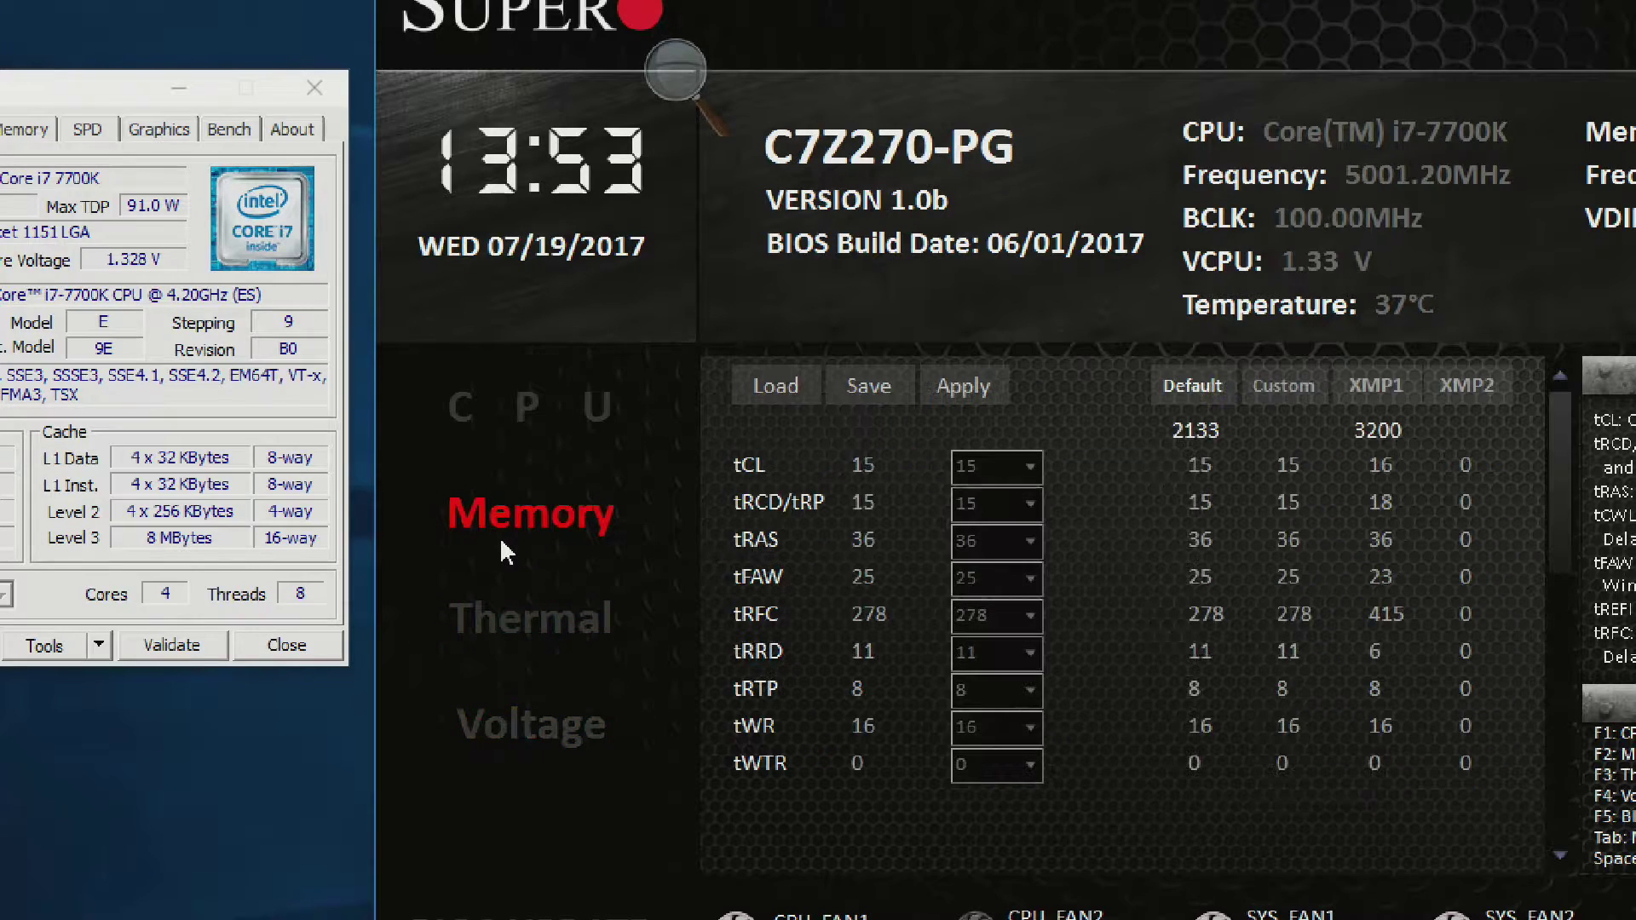
left_click(1375, 385)
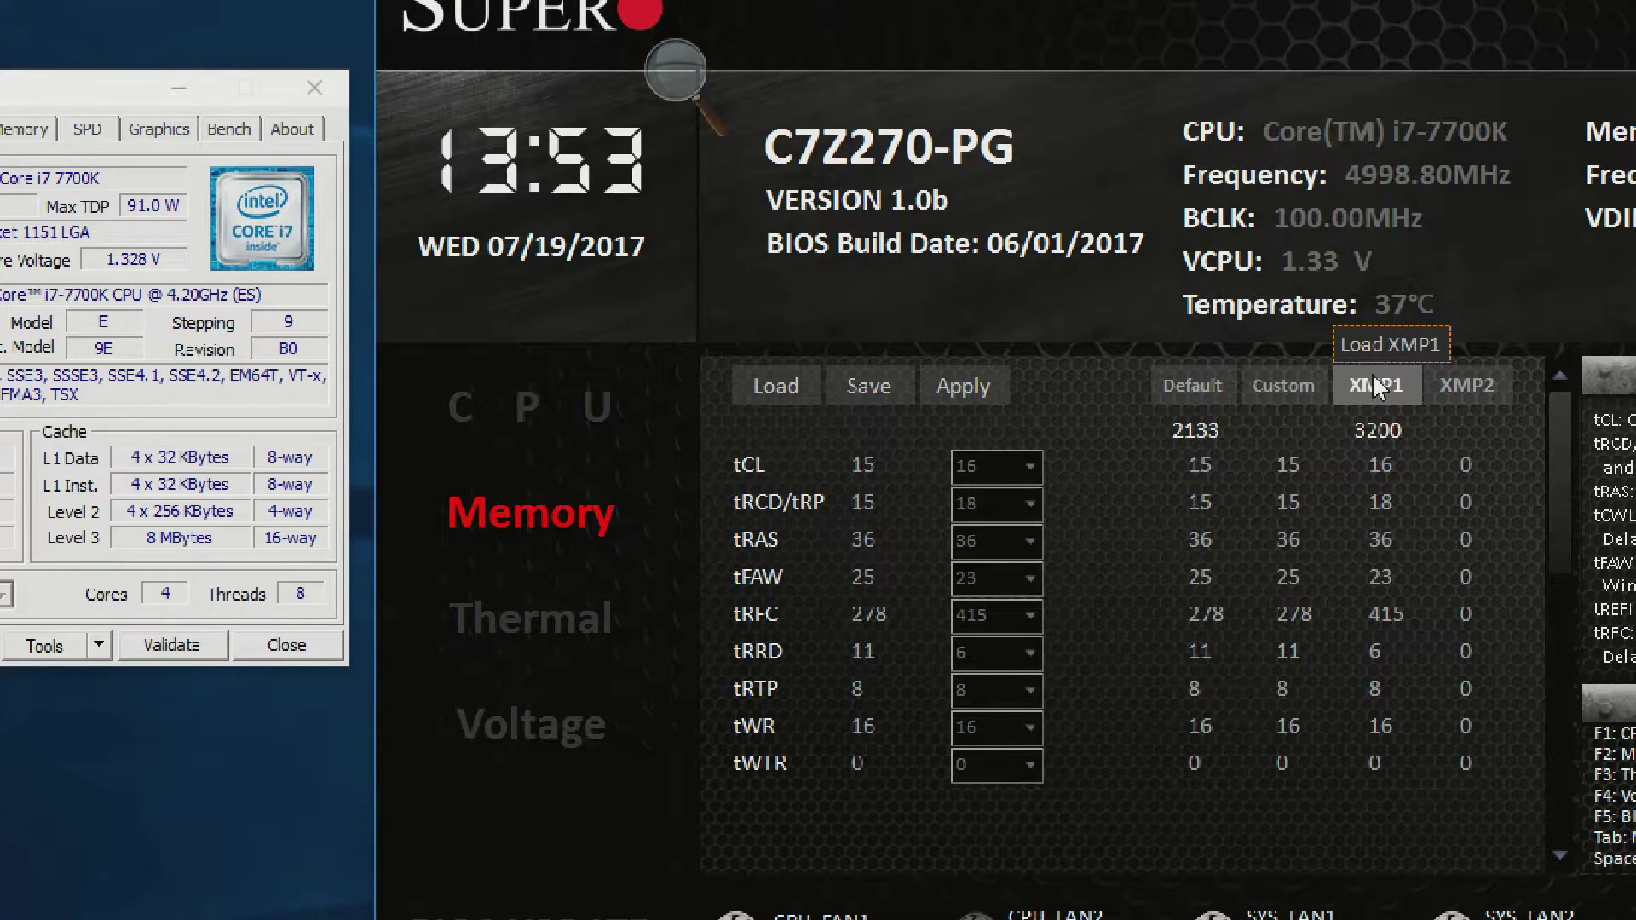
left_click(1296, 392)
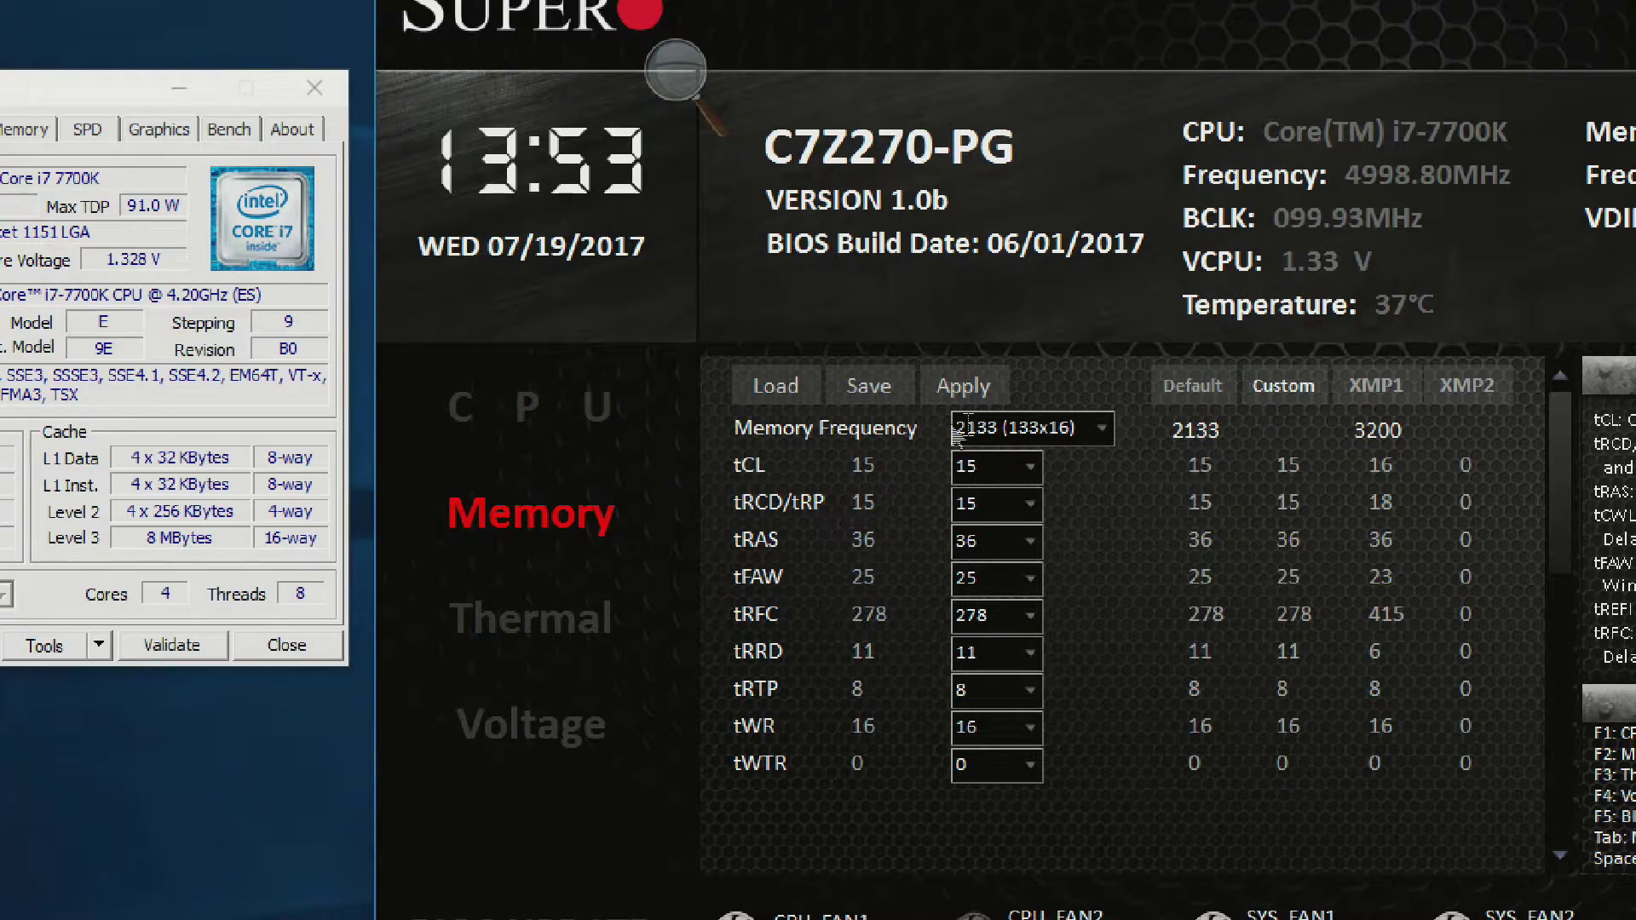
left_click(1102, 428)
scroll(1052, 520, "down", 5)
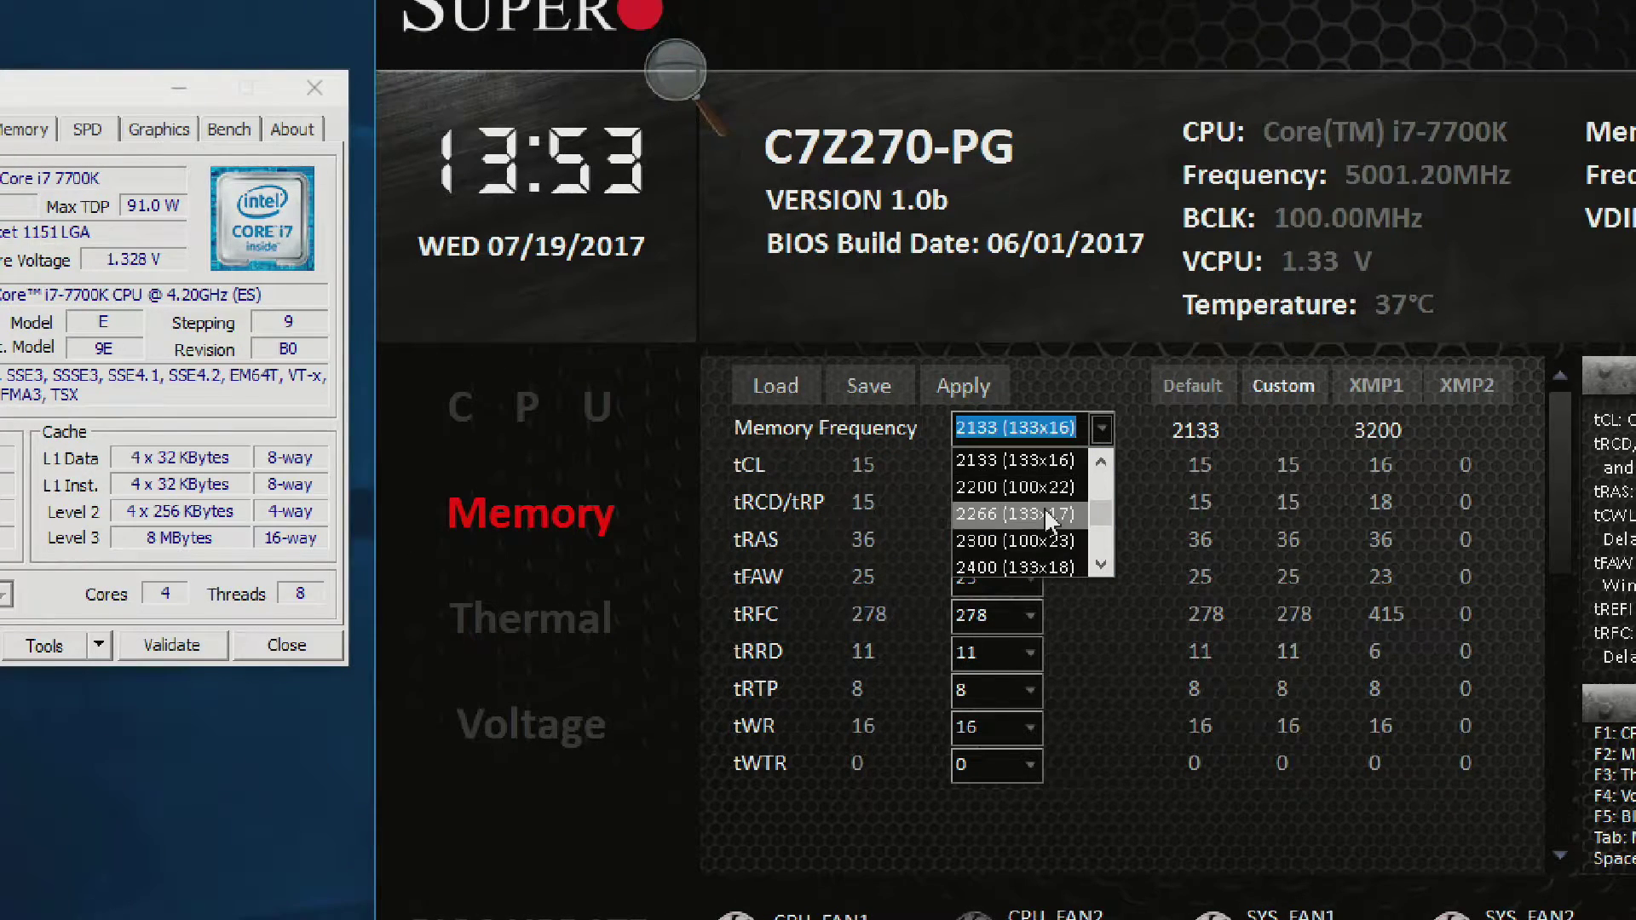
left_click_drag(1106, 545, 1105, 496)
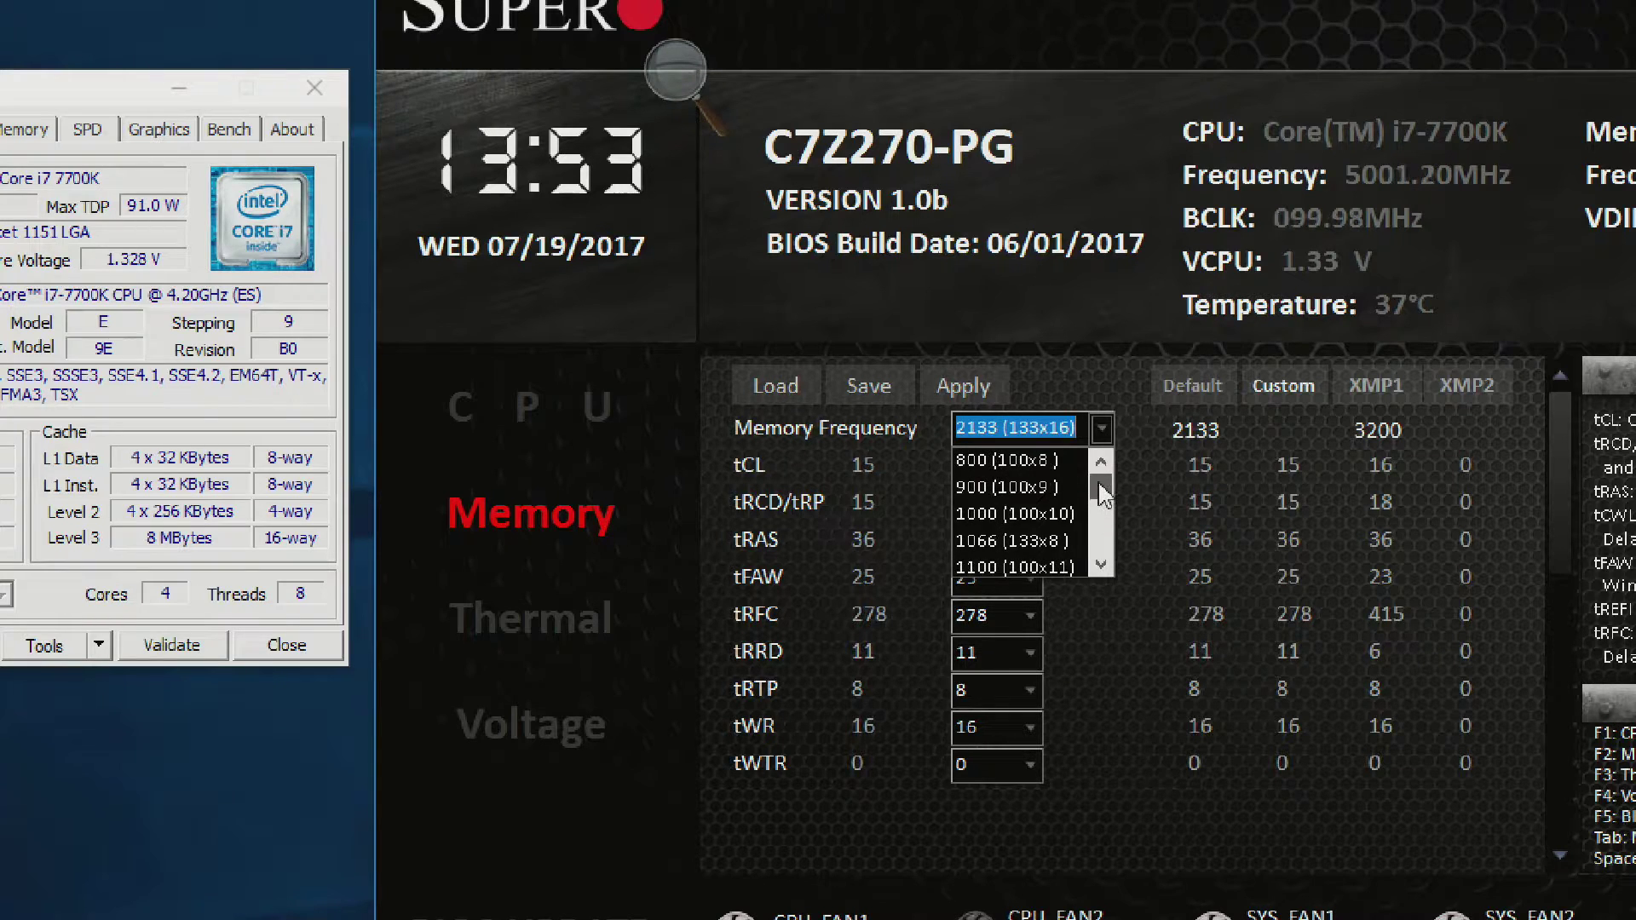
left_click(1376, 391)
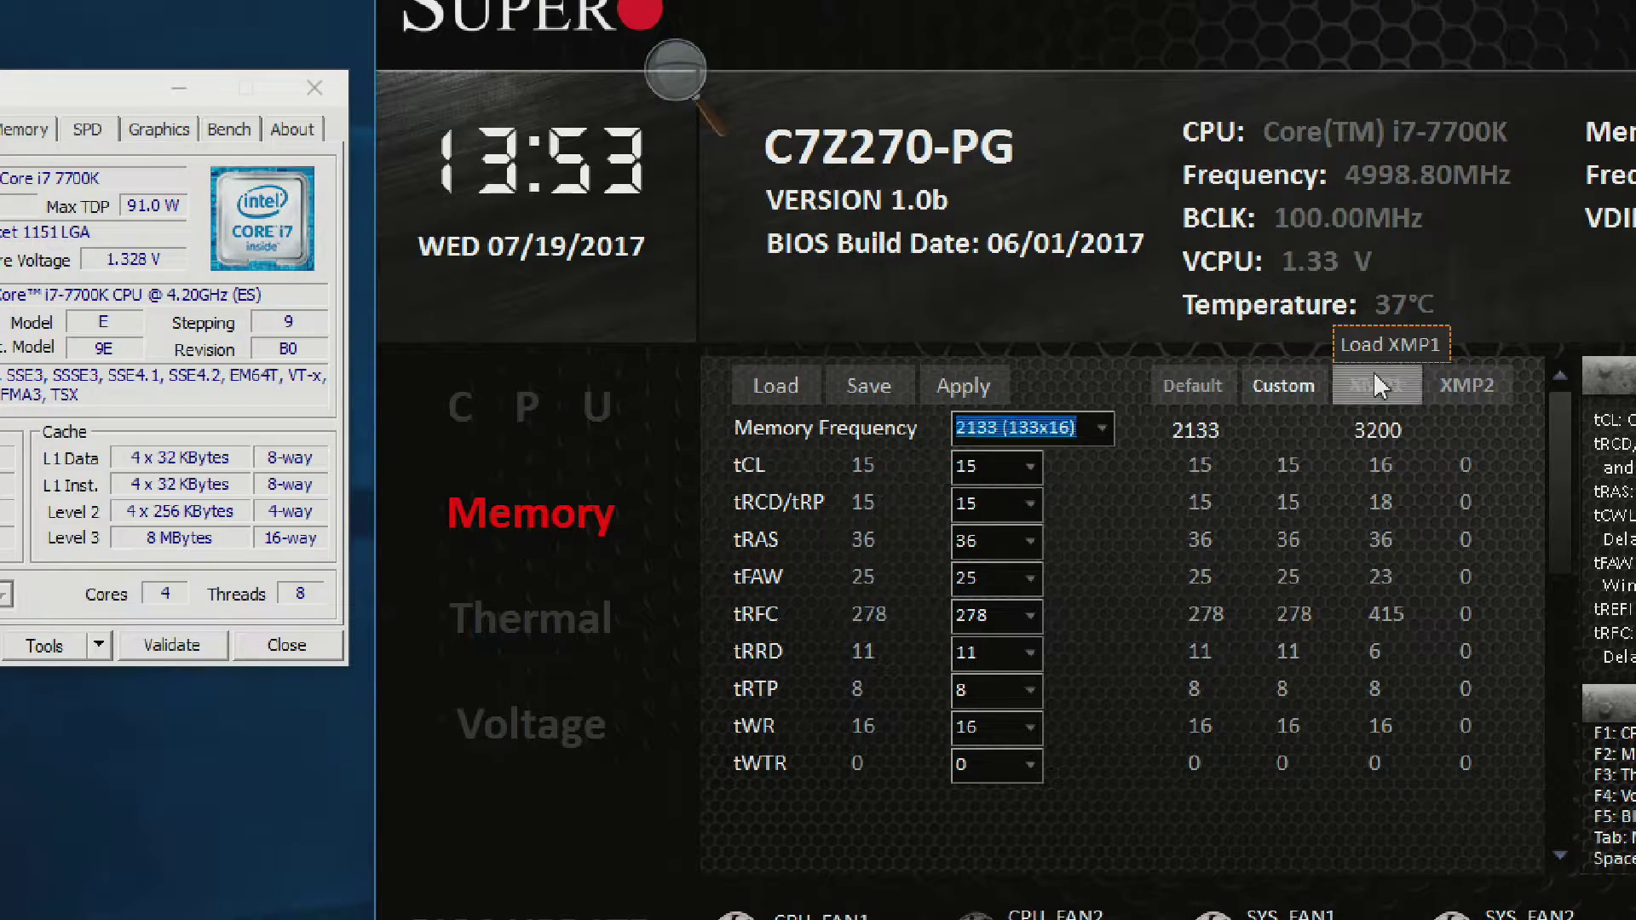
left_click(1377, 390)
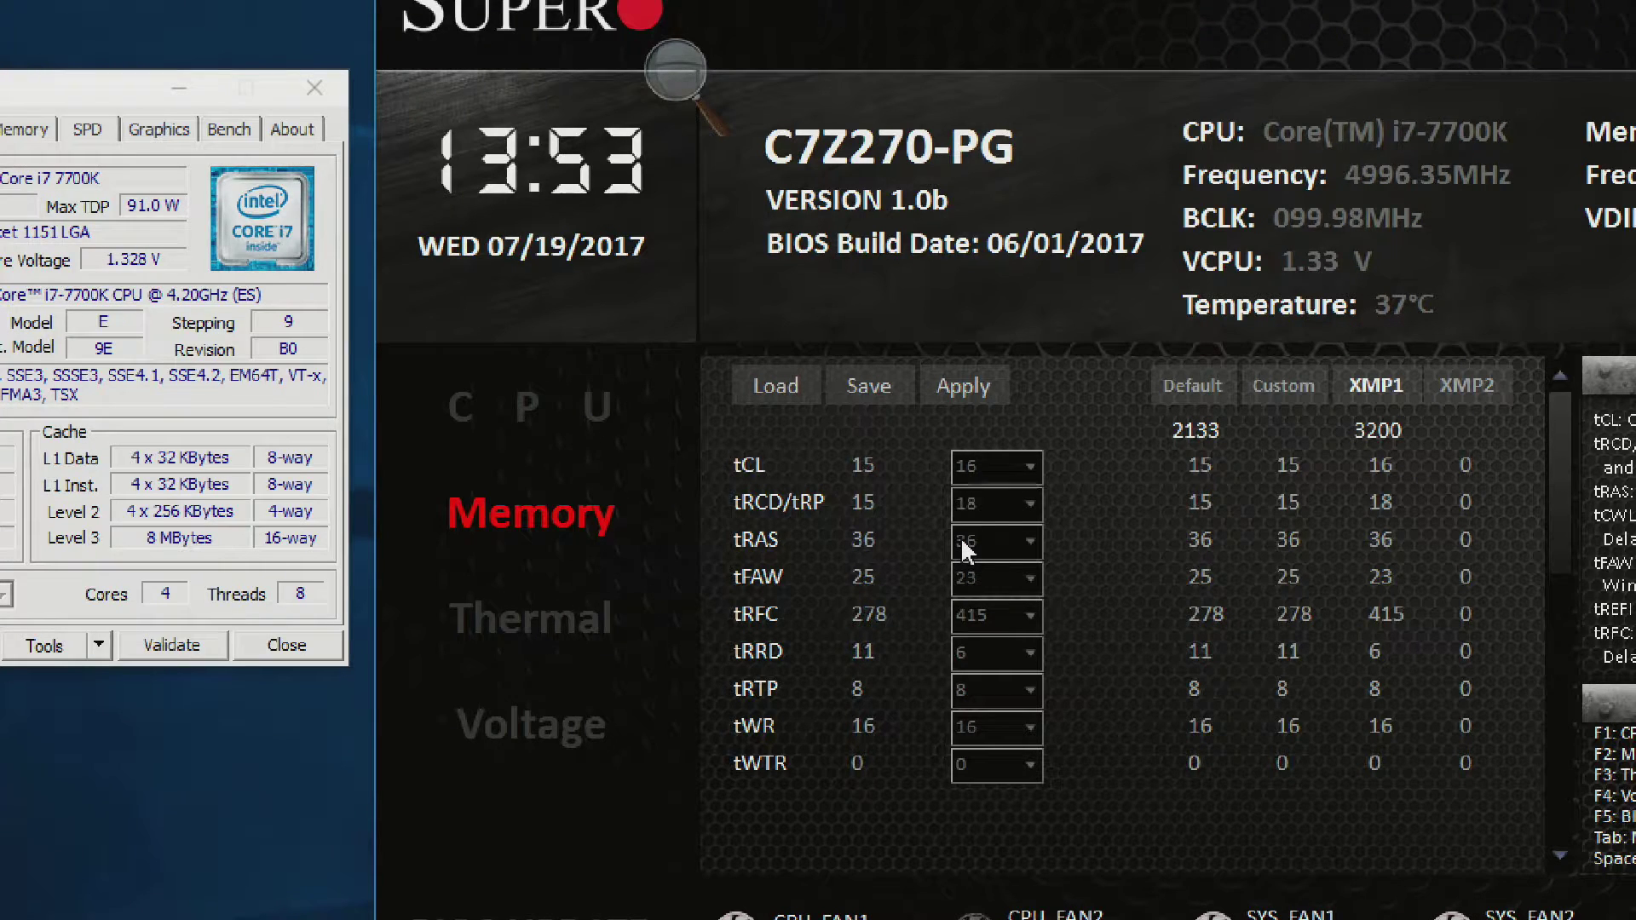
left_click(962, 385)
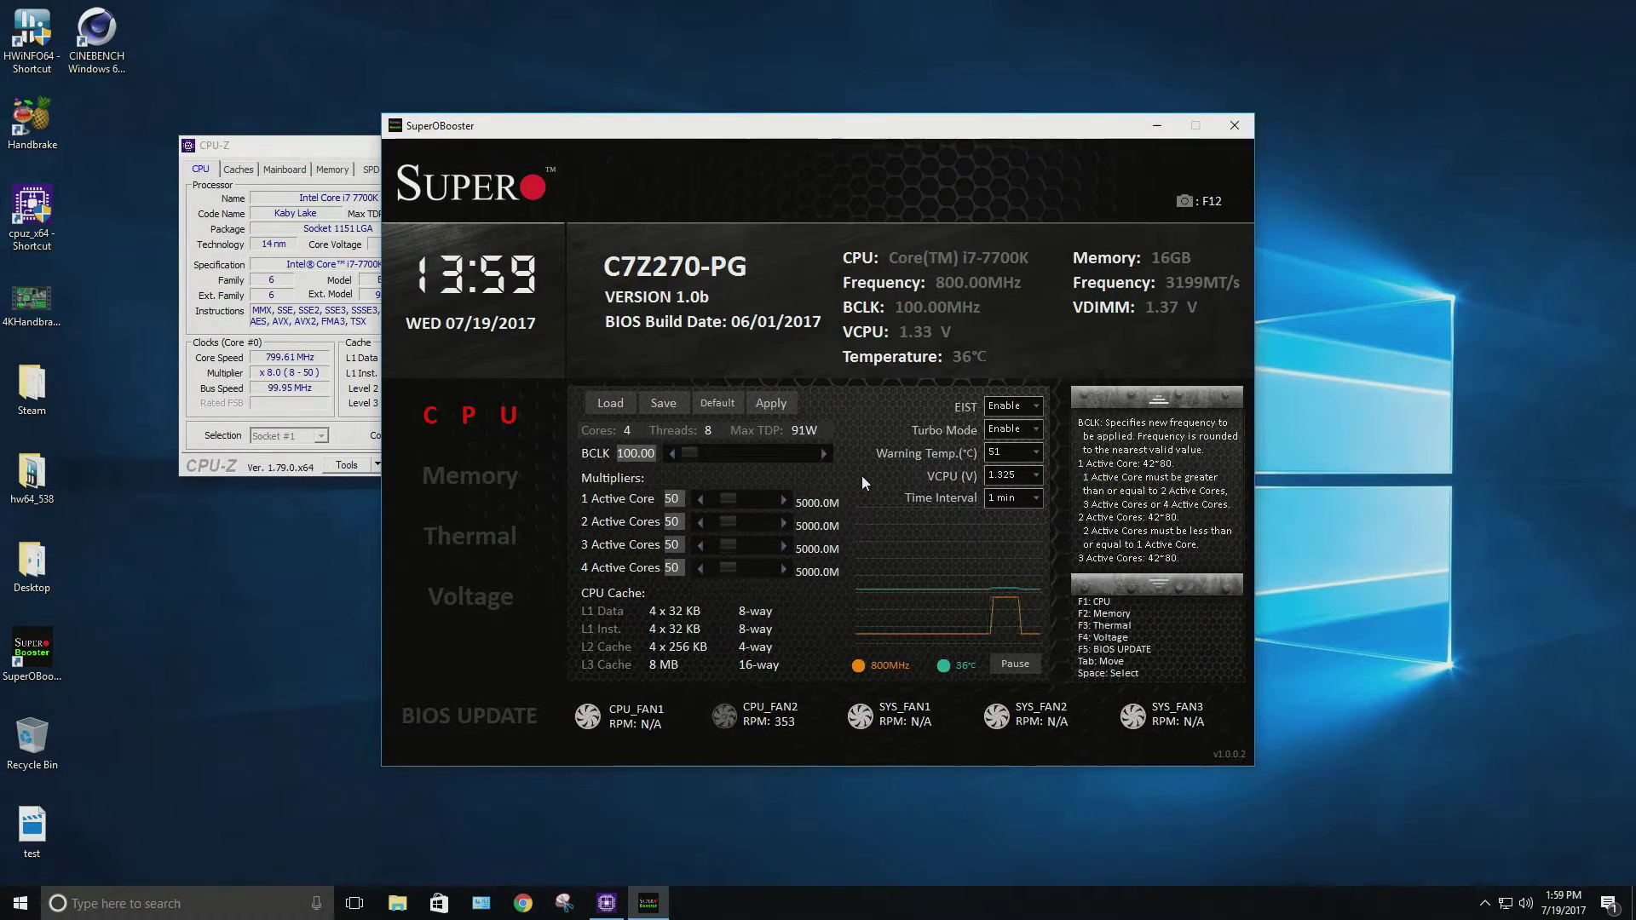
Confirm in CPU-Z's Memory tab that DRAM runs at 1600 MHz with 16-18-18-36 timings
left_click_drag(515, 134, 644, 73)
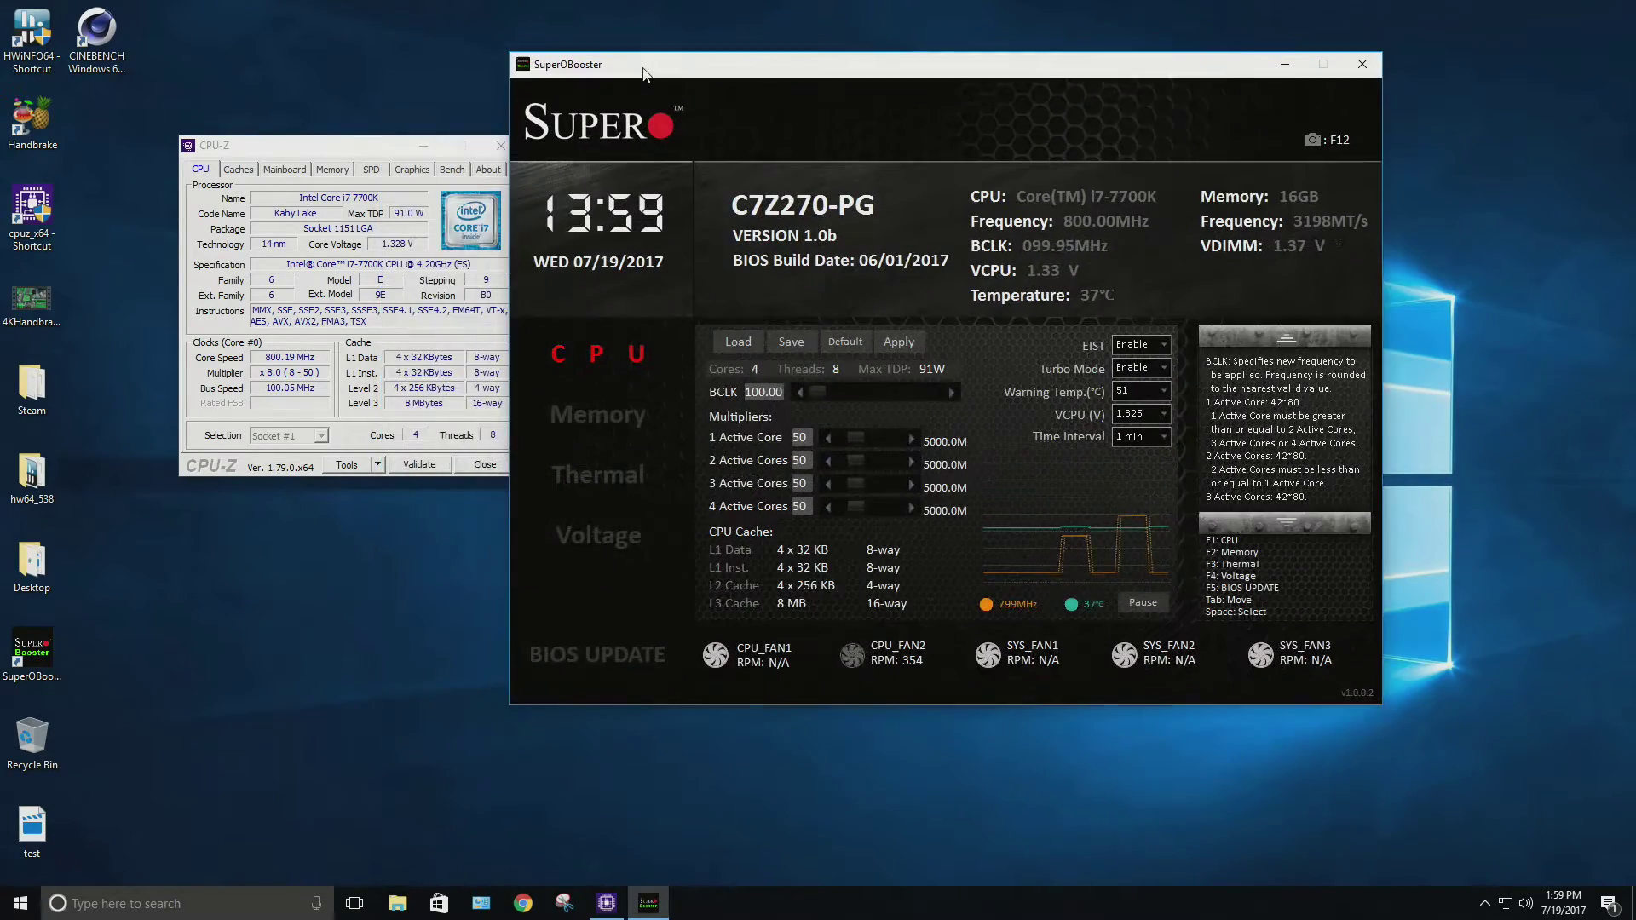
left_click_drag(324, 147, 296, 108)
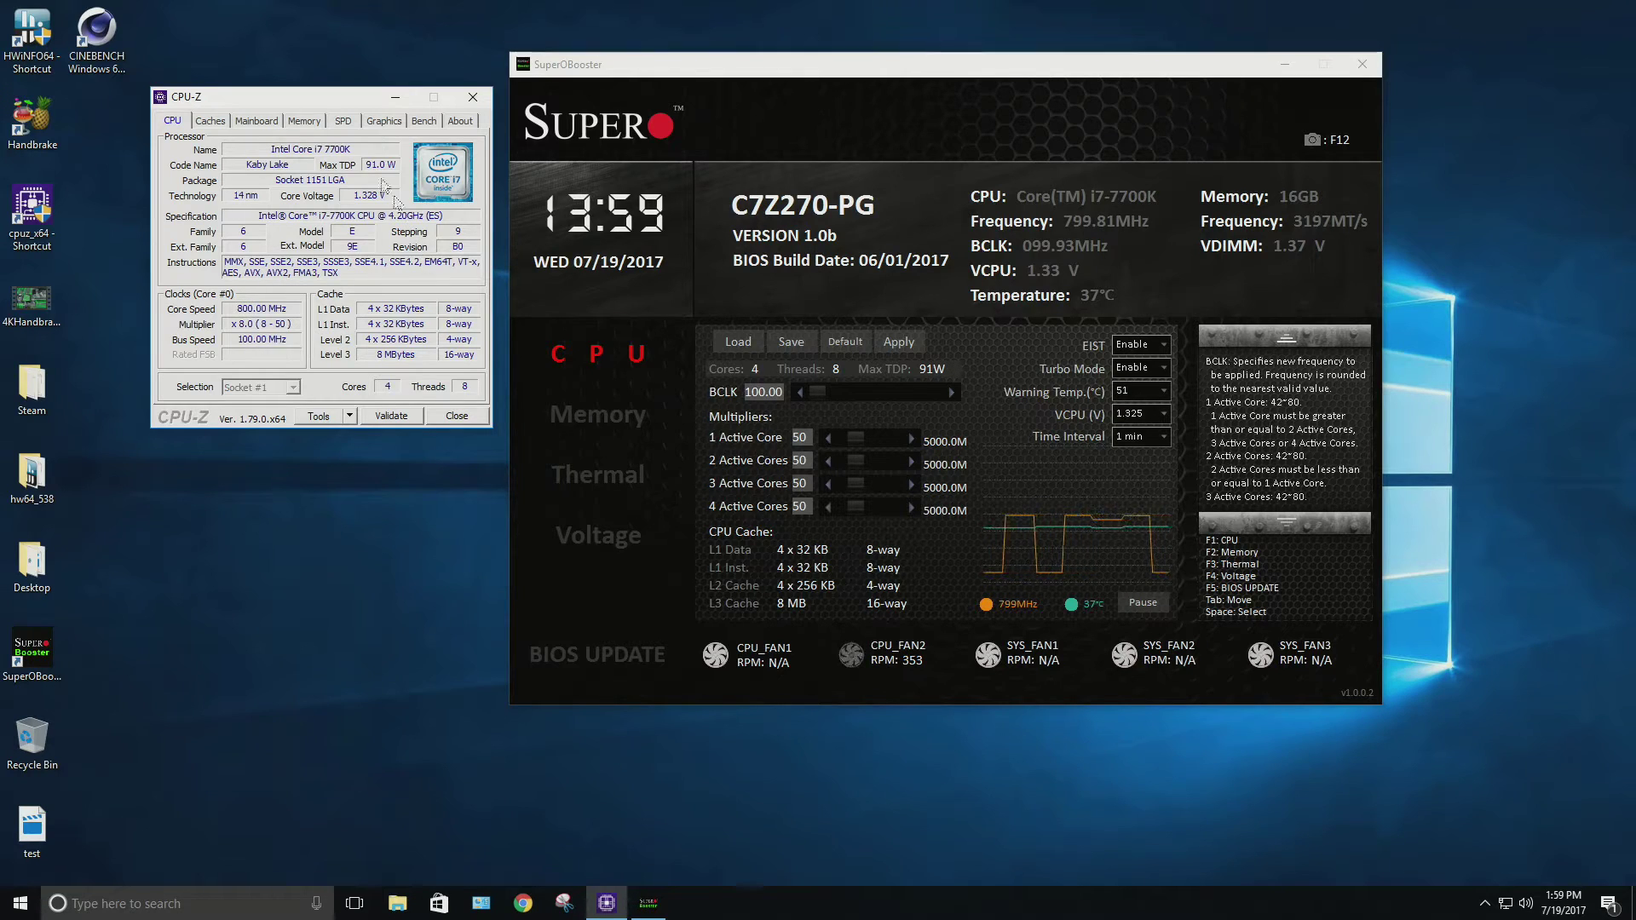
left_click(304, 120)
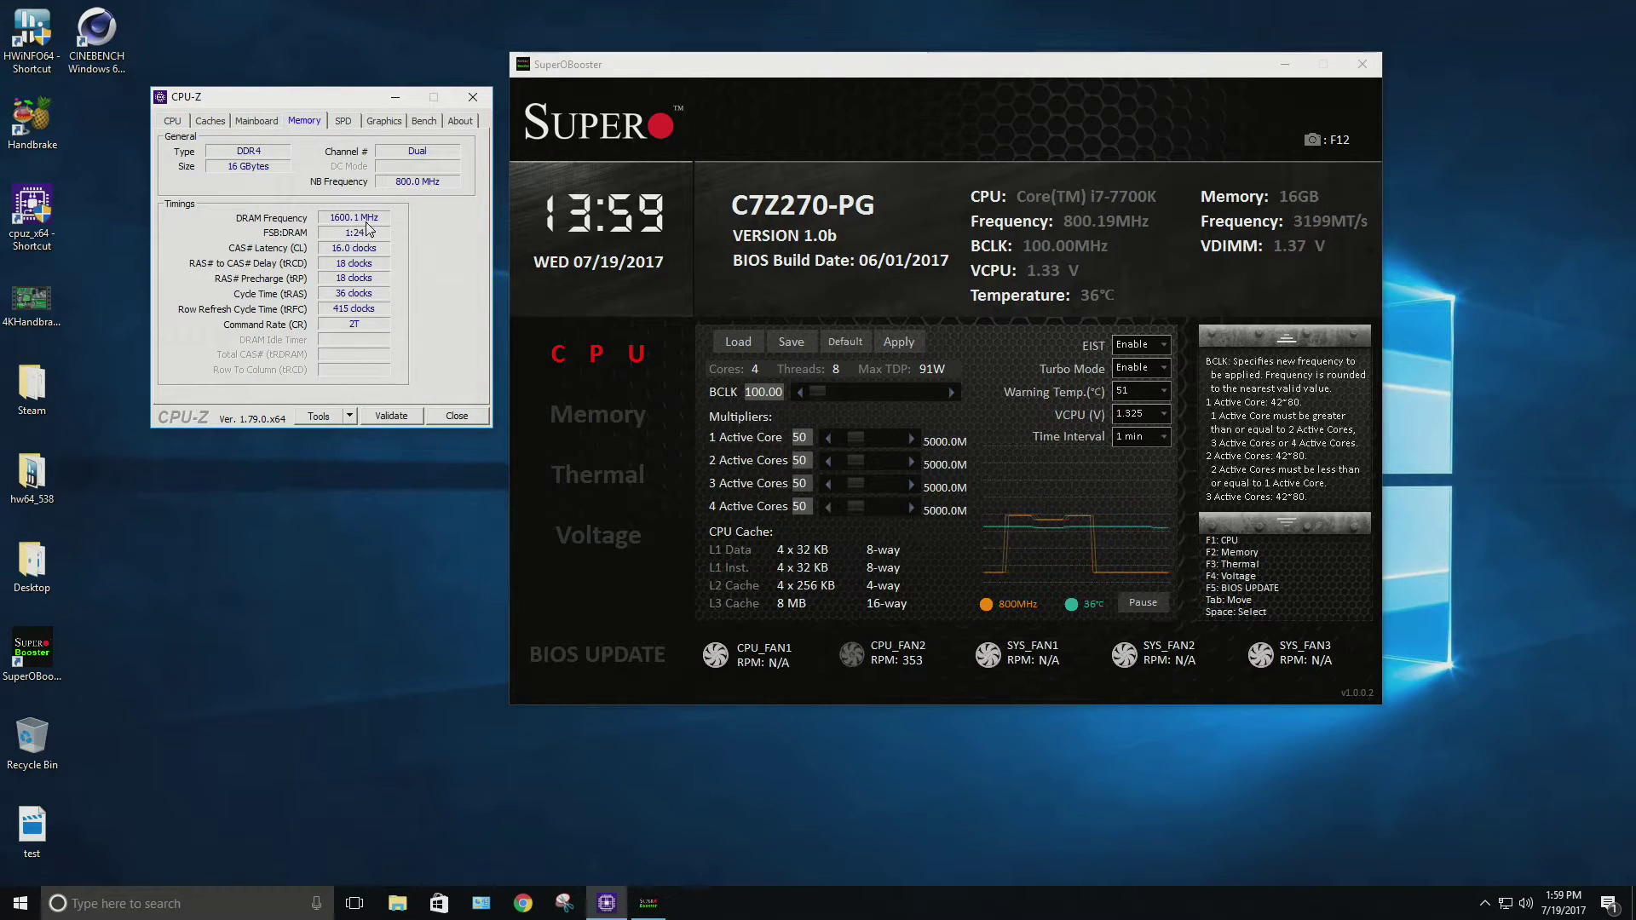
left_click(612, 417)
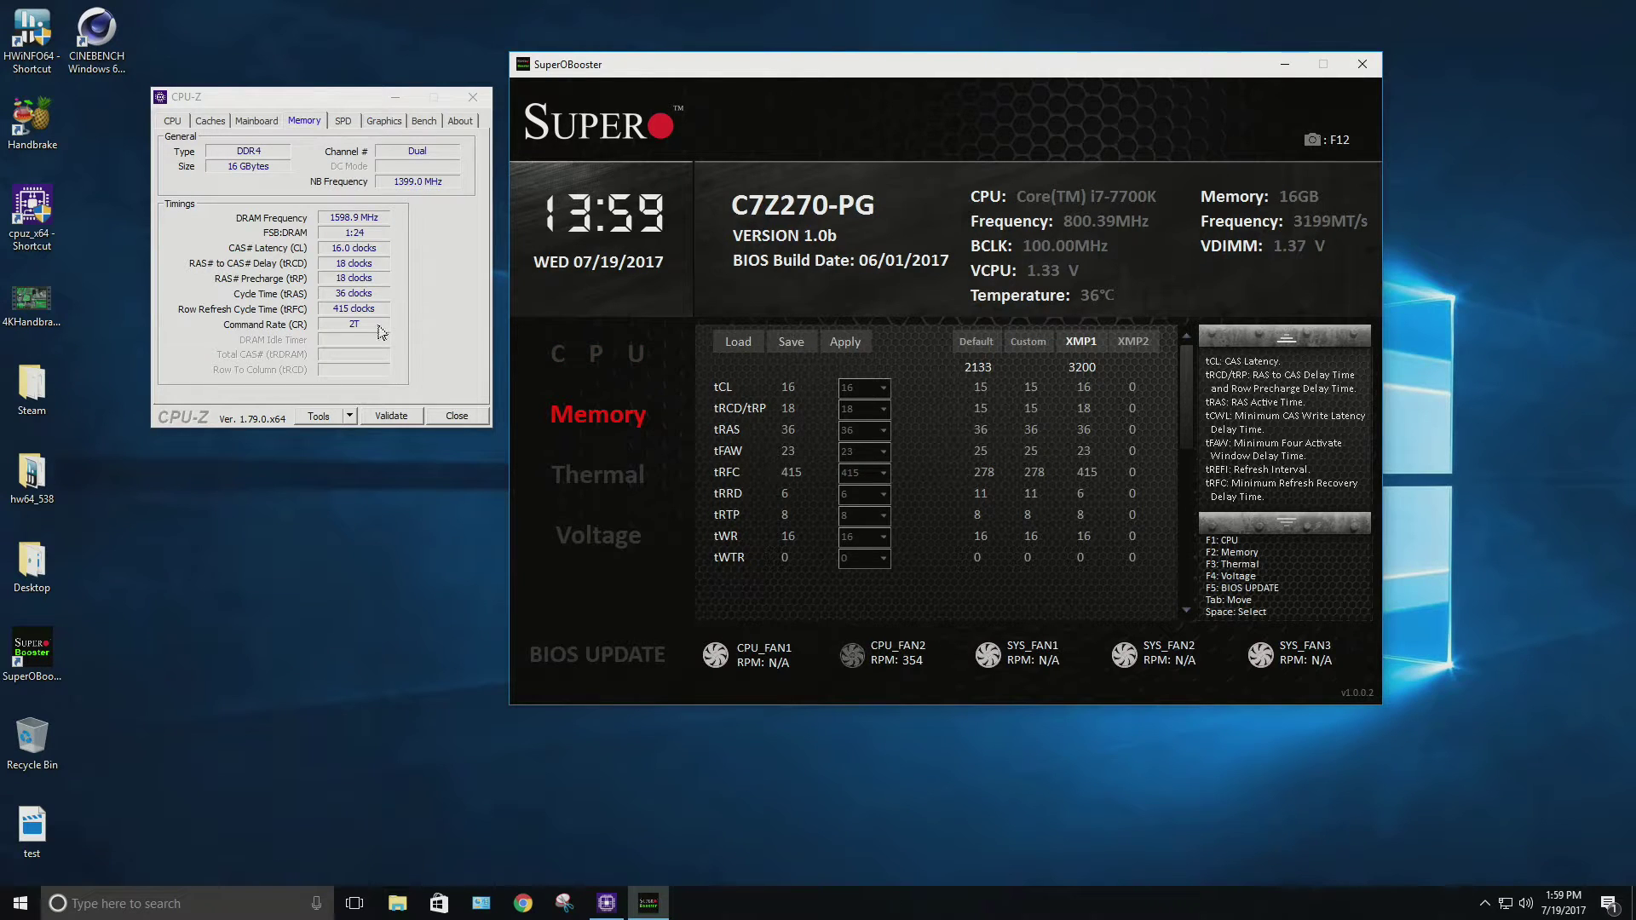
left_click(611, 477)
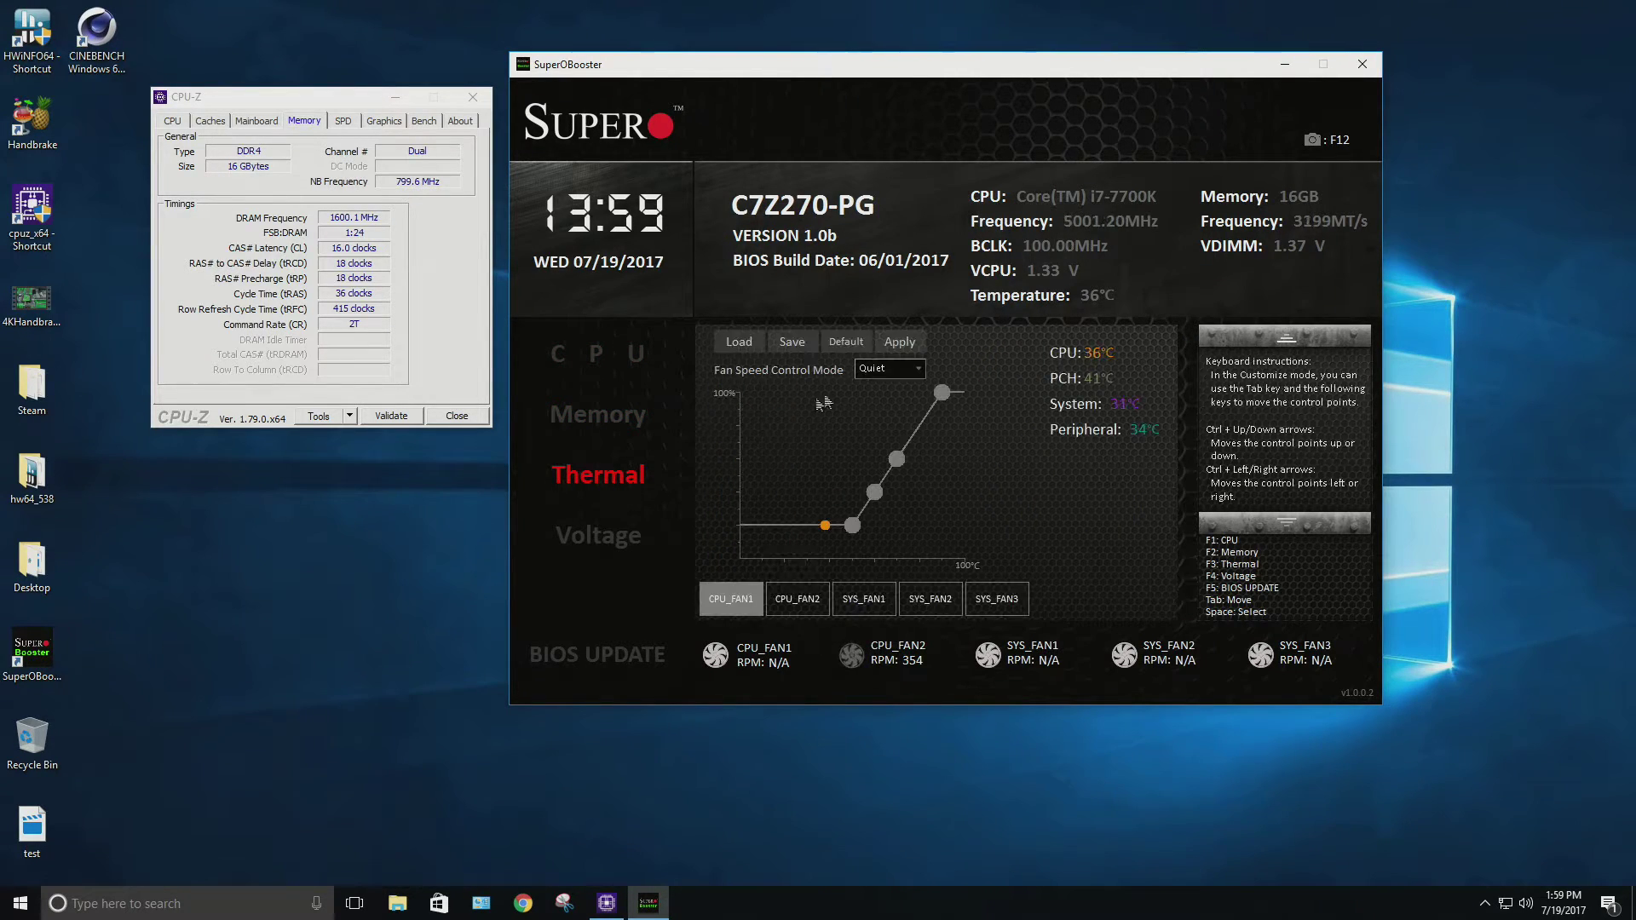
Switch fan control to Customize, raise a CPU_FAN1 curve point, and base it on PCH temperature
left_click(897, 371)
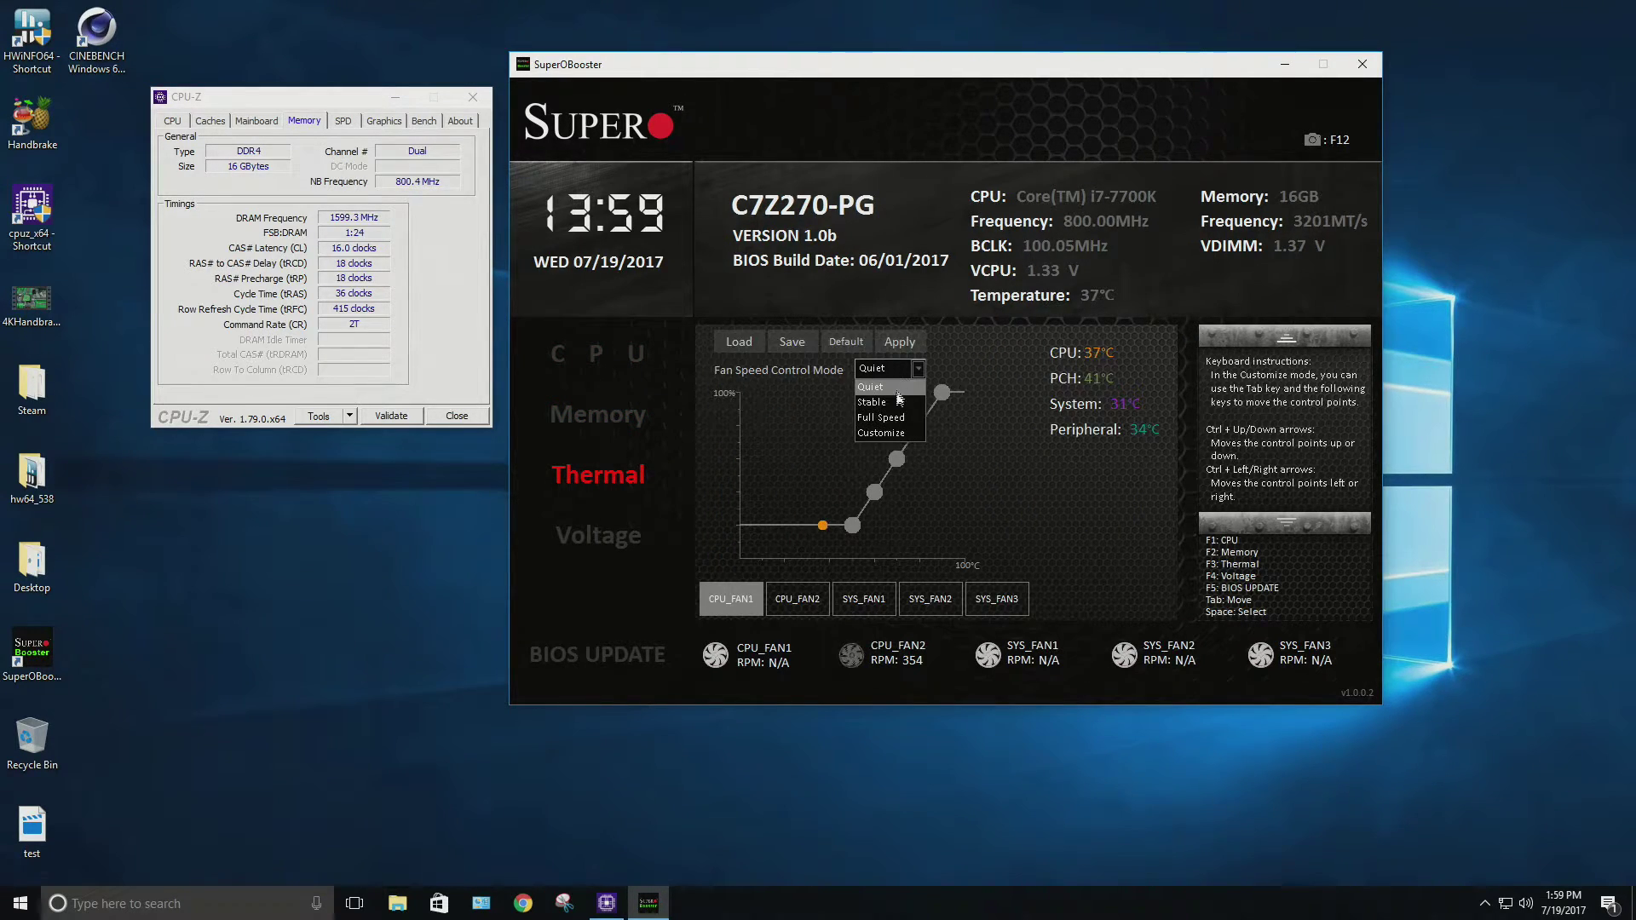
left_click(893, 439)
left_click(797, 599)
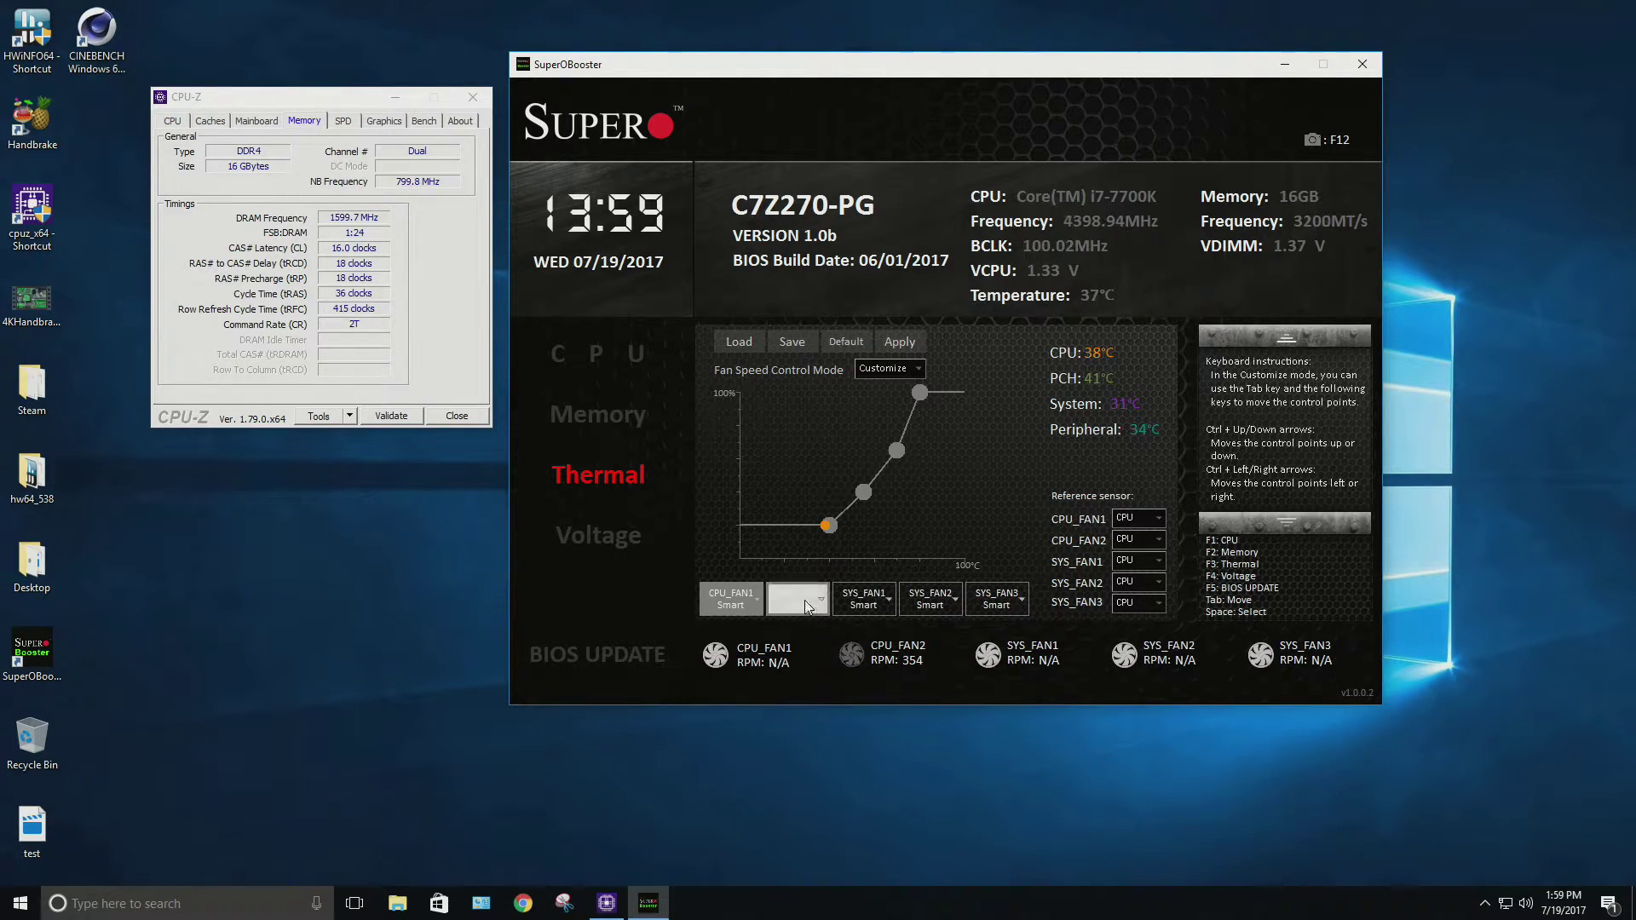
left_click(996, 599)
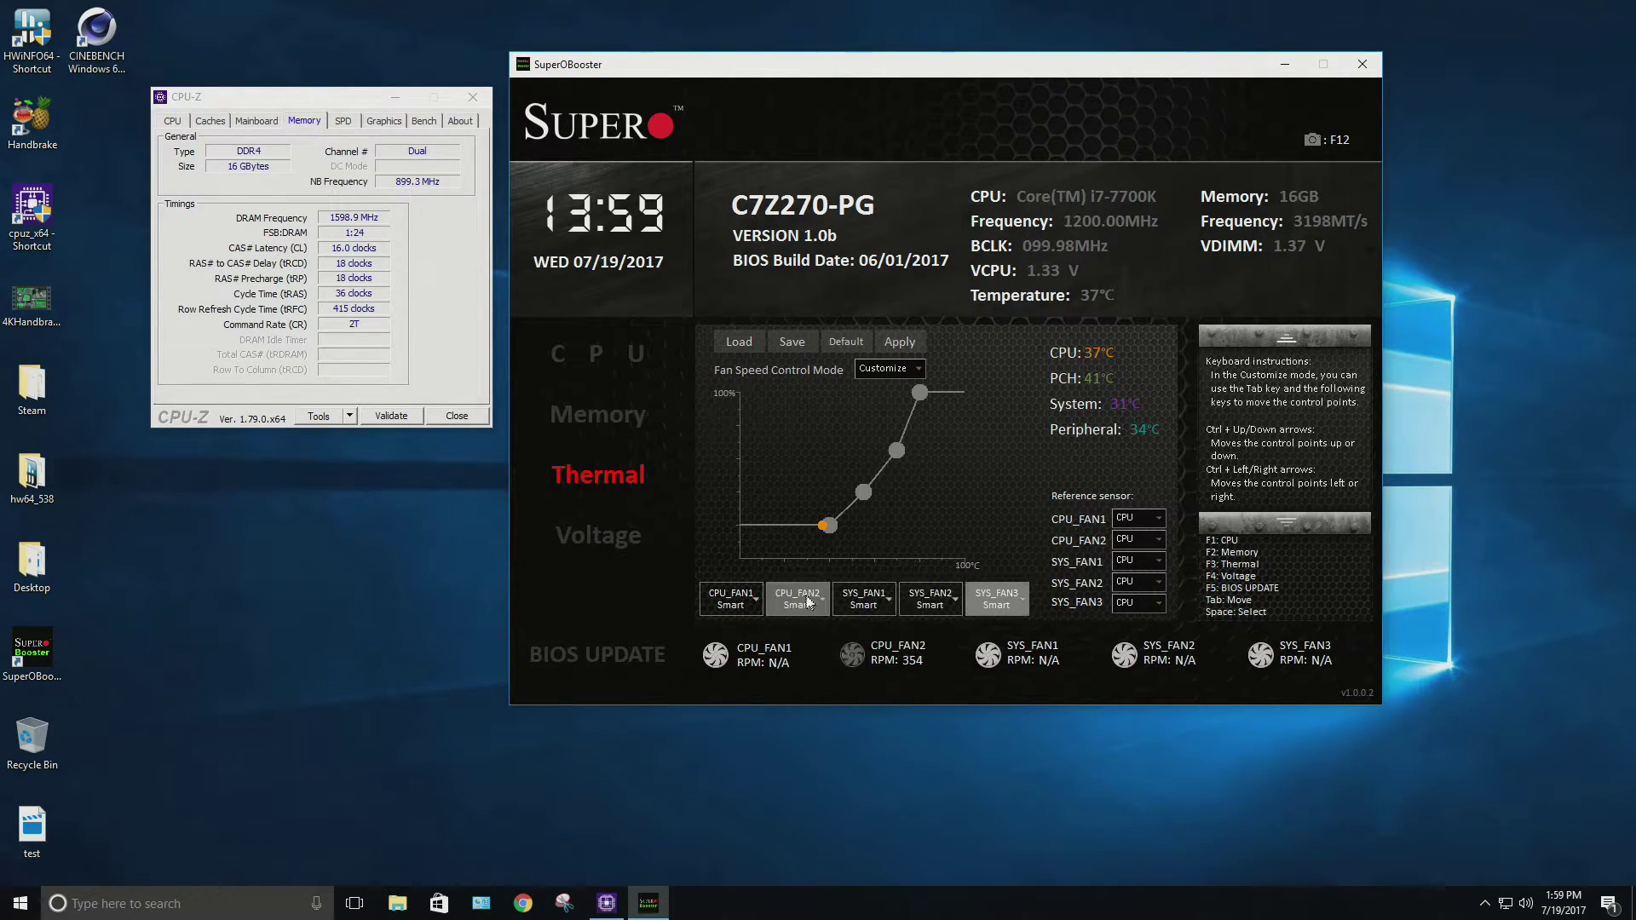
key("Tab")
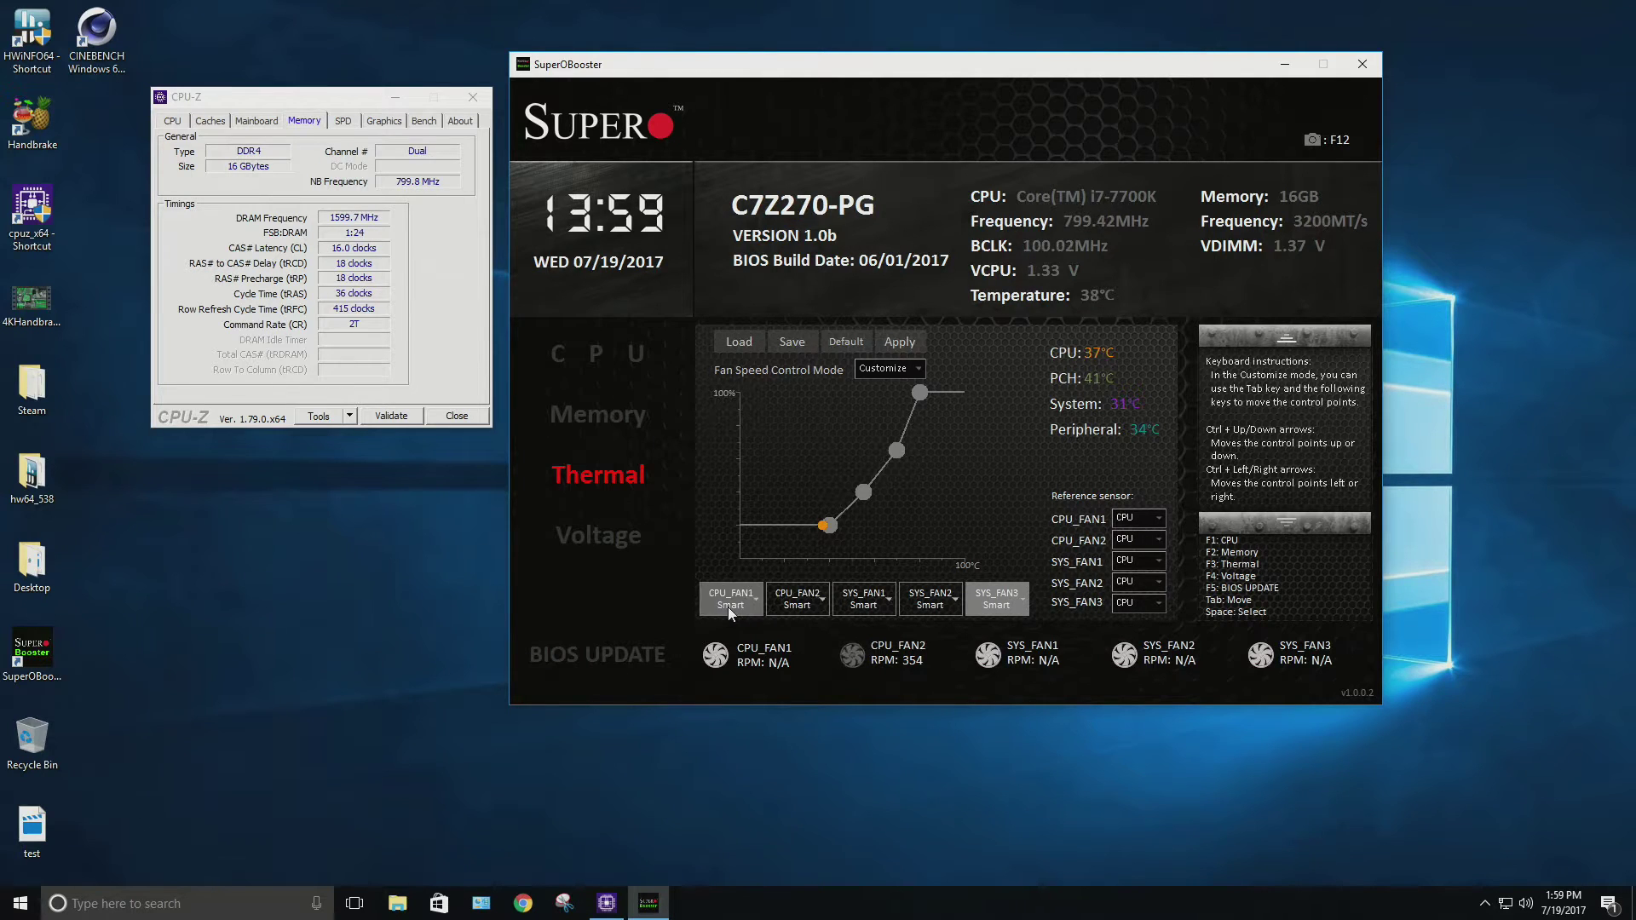
left_click_drag(857, 460, 850, 450)
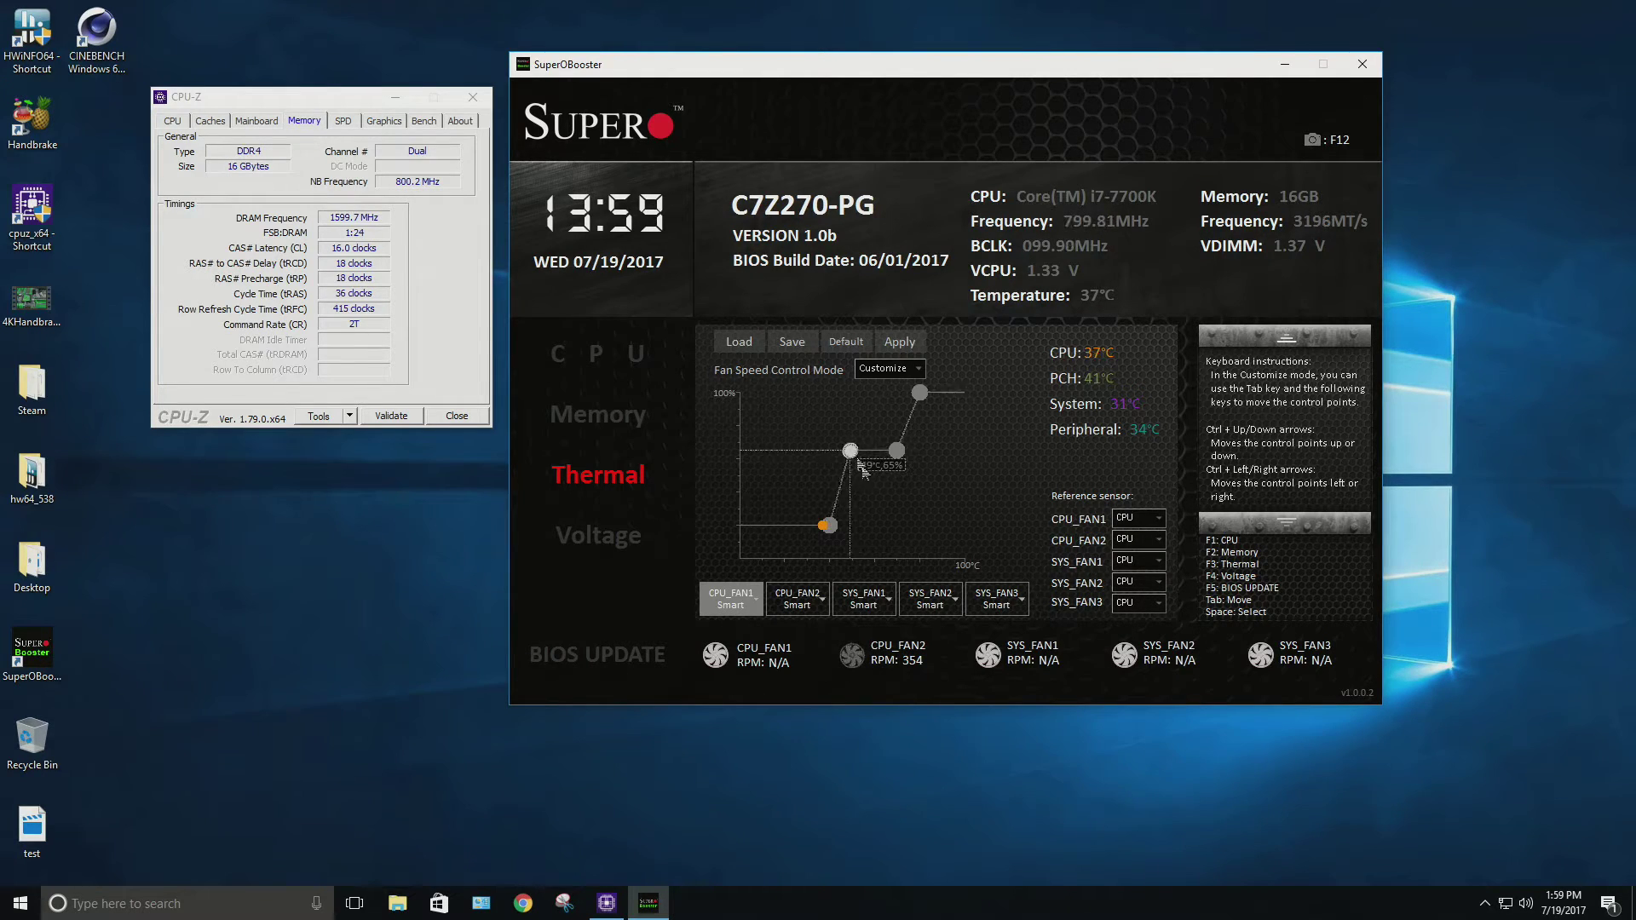
left_click(1137, 522)
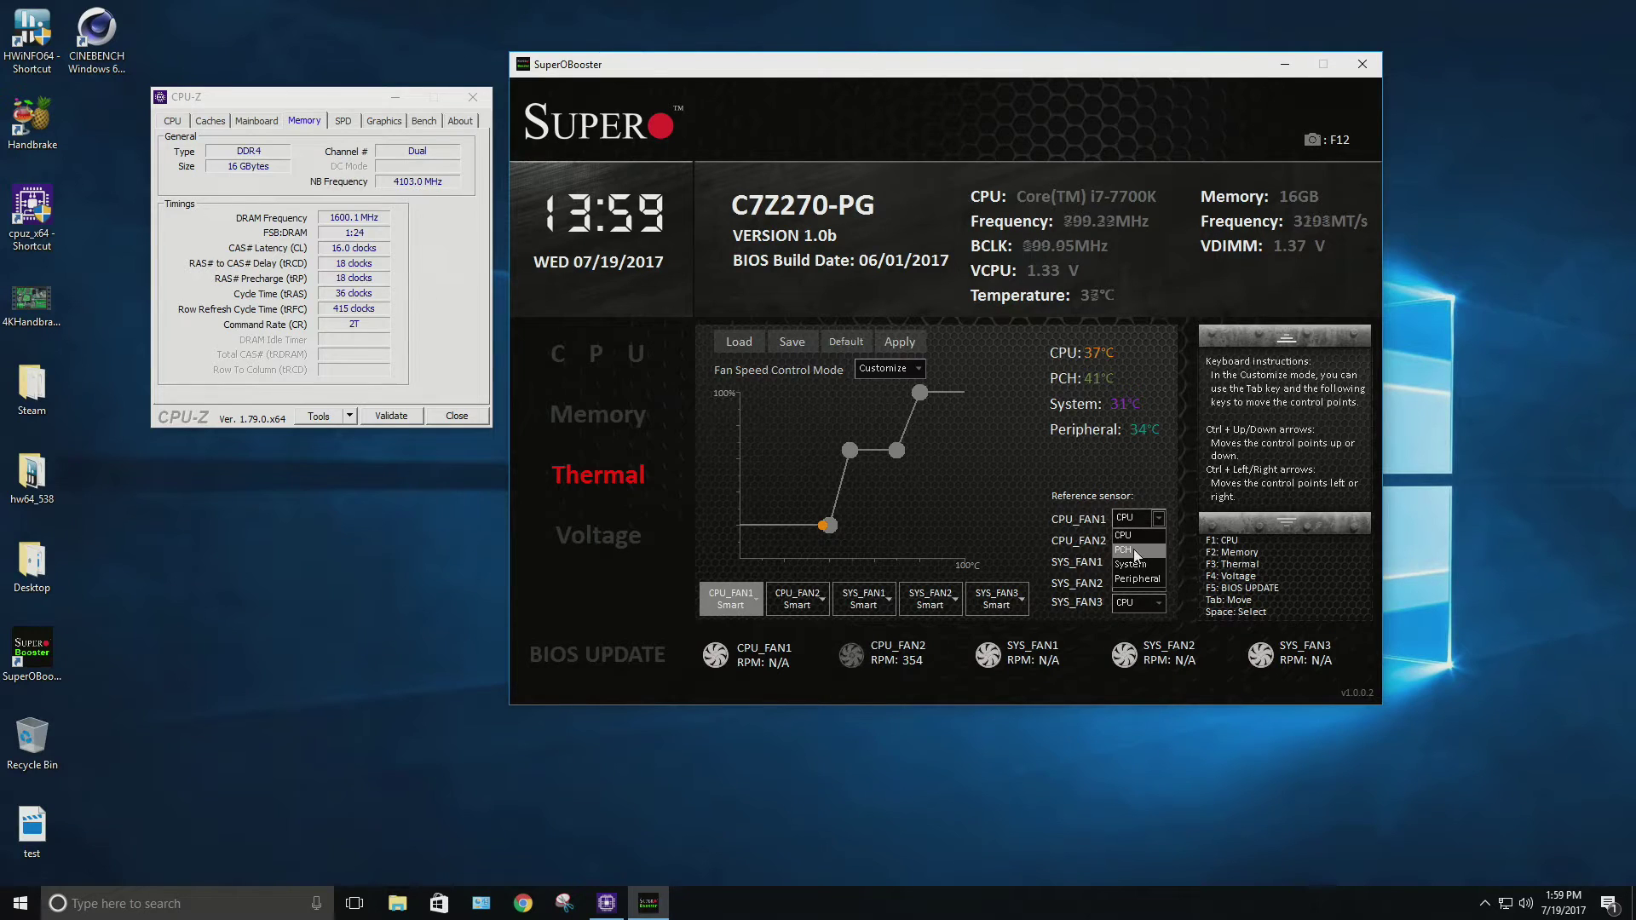
left_click(1136, 552)
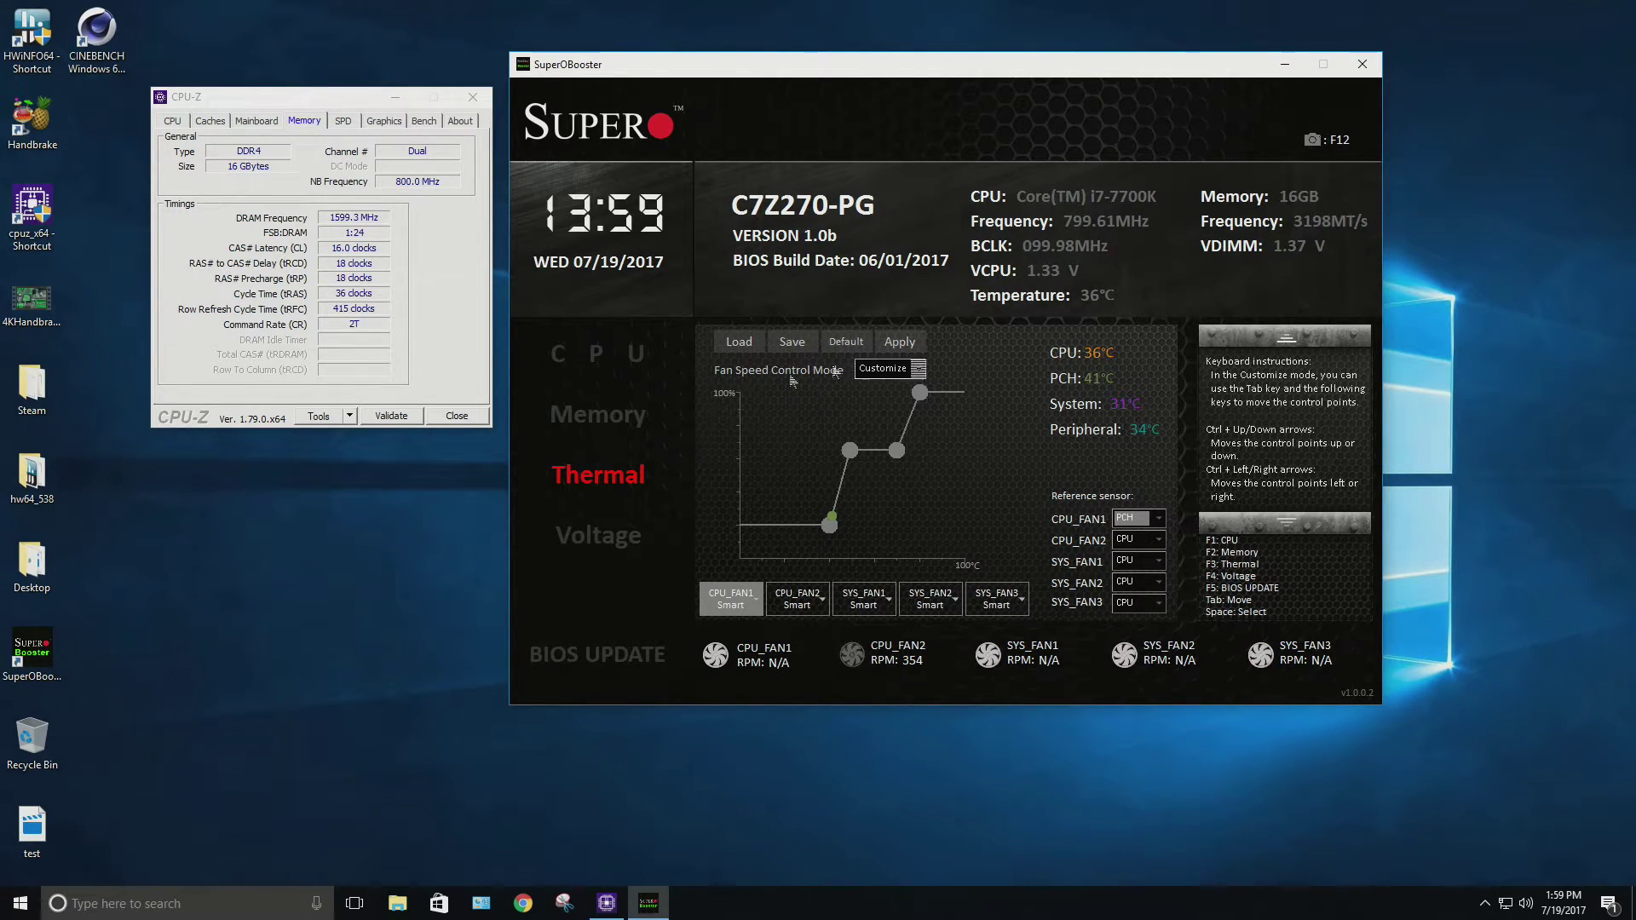
Return to the CPU page with all multipliers at 50, cancelling the profile Save As dialog
left_click(592, 414)
left_click(598, 354)
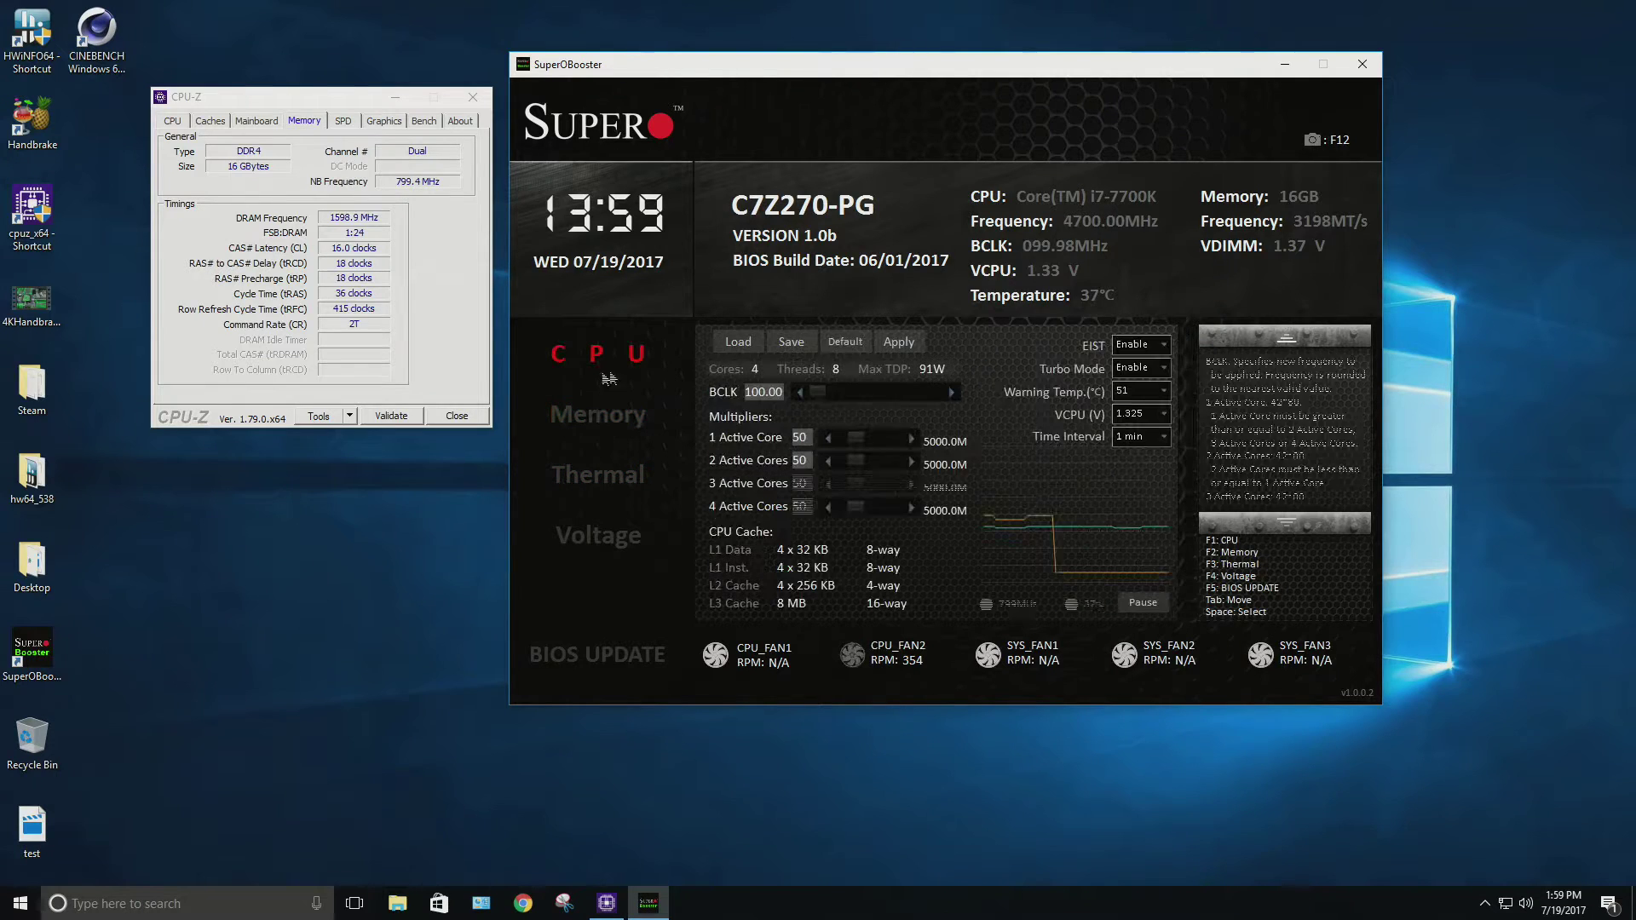
left_click(789, 345)
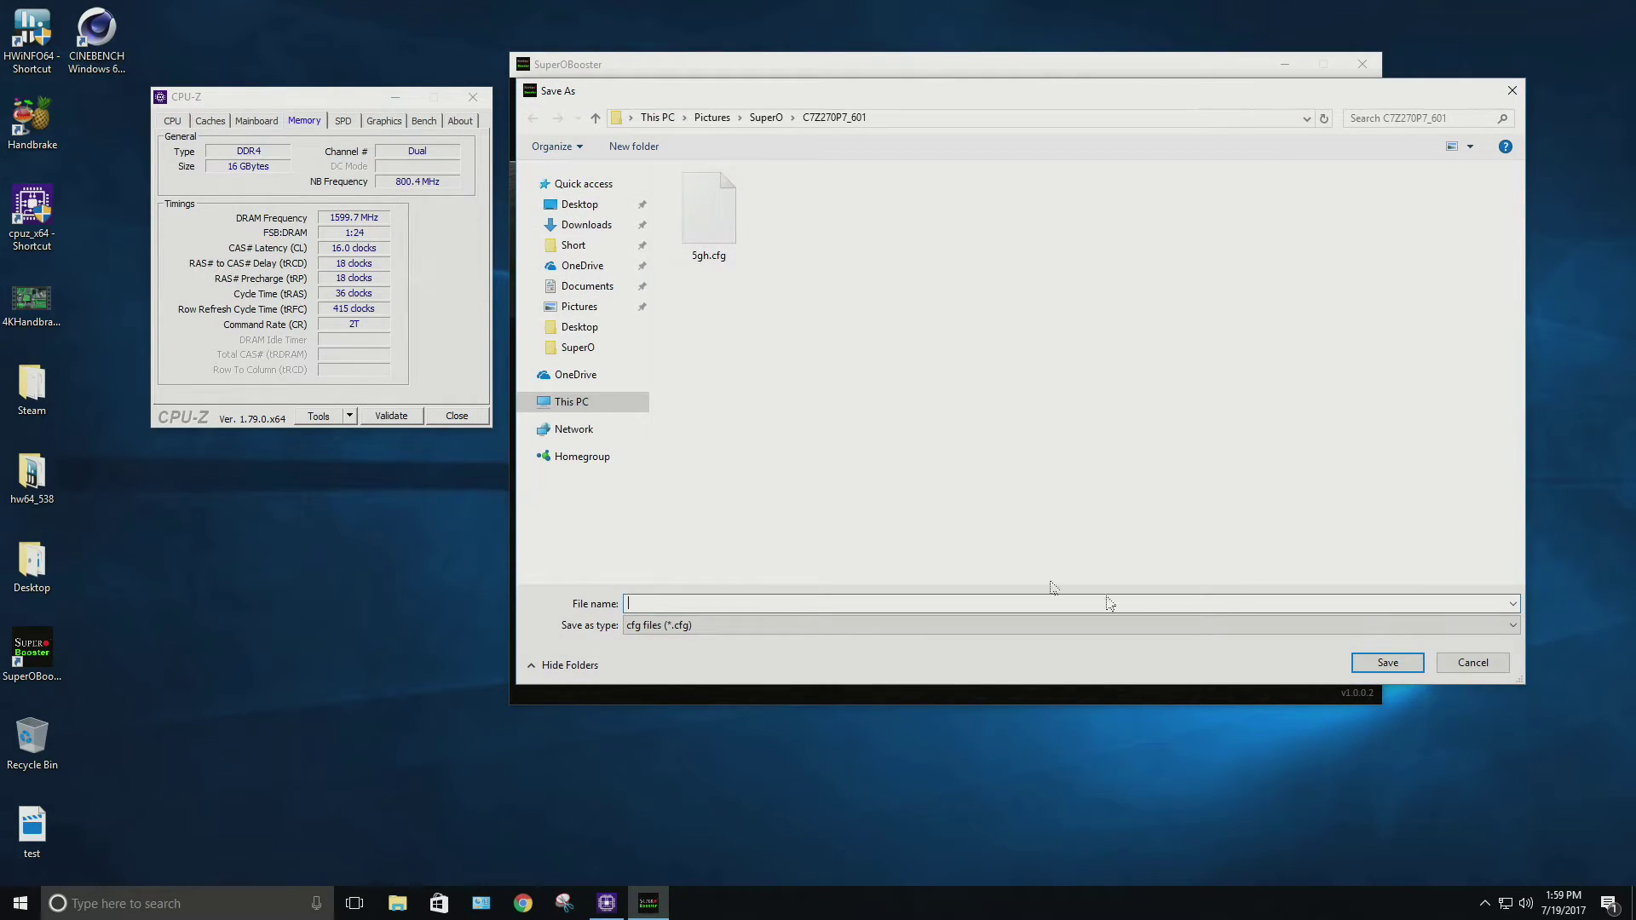
left_click(1472, 662)
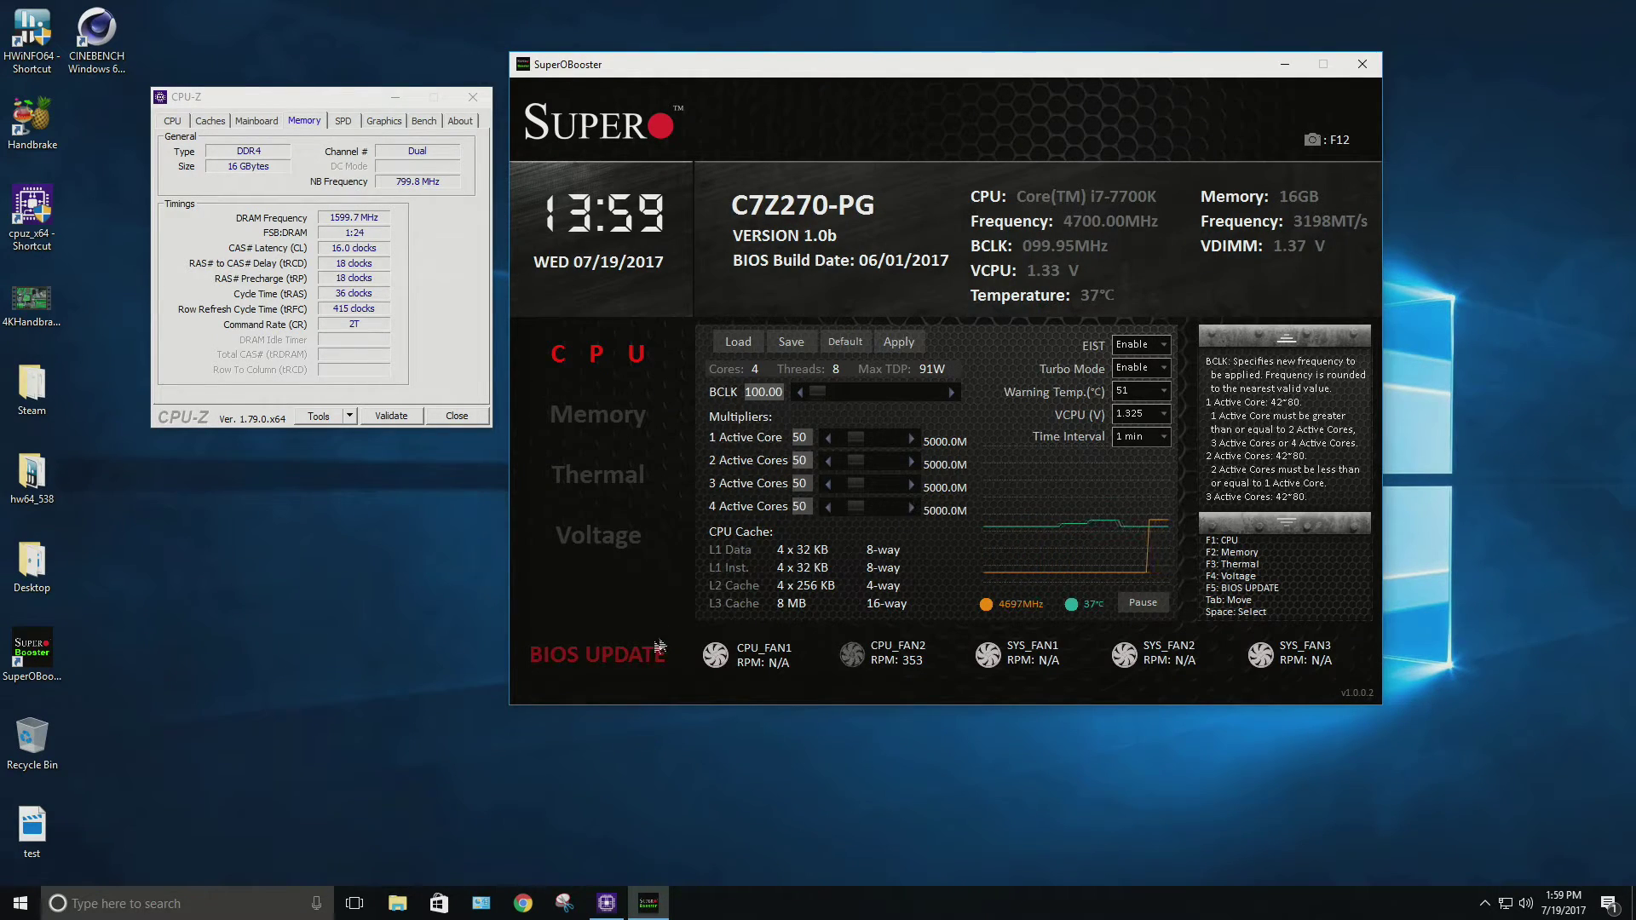
left_click(630, 651)
left_click(1037, 423)
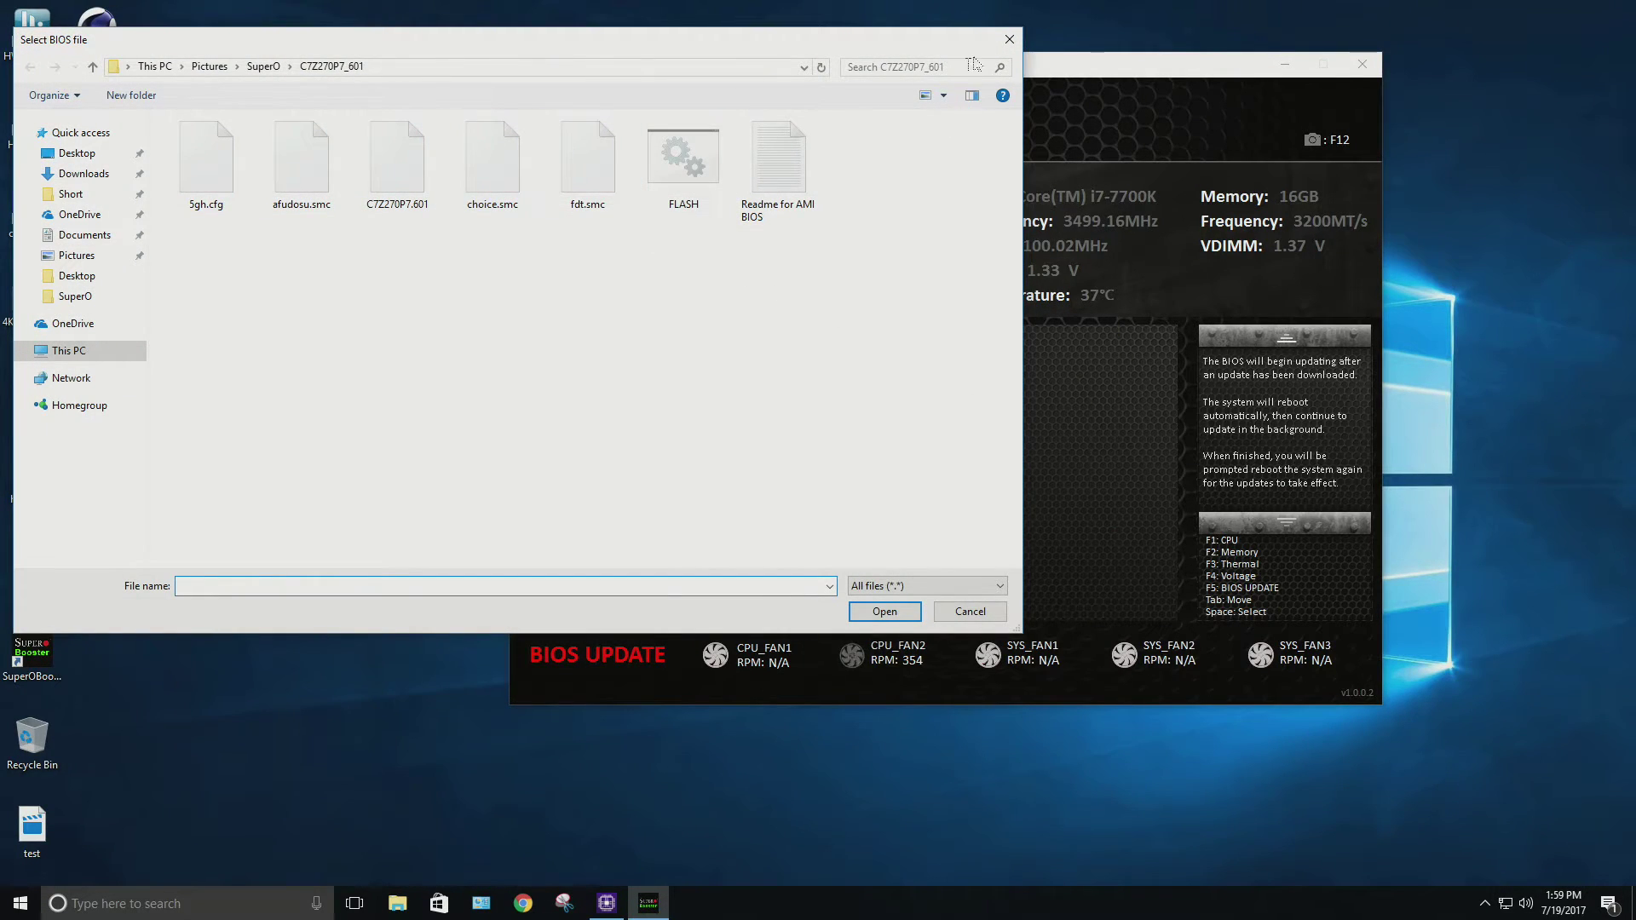
left_click(1009, 39)
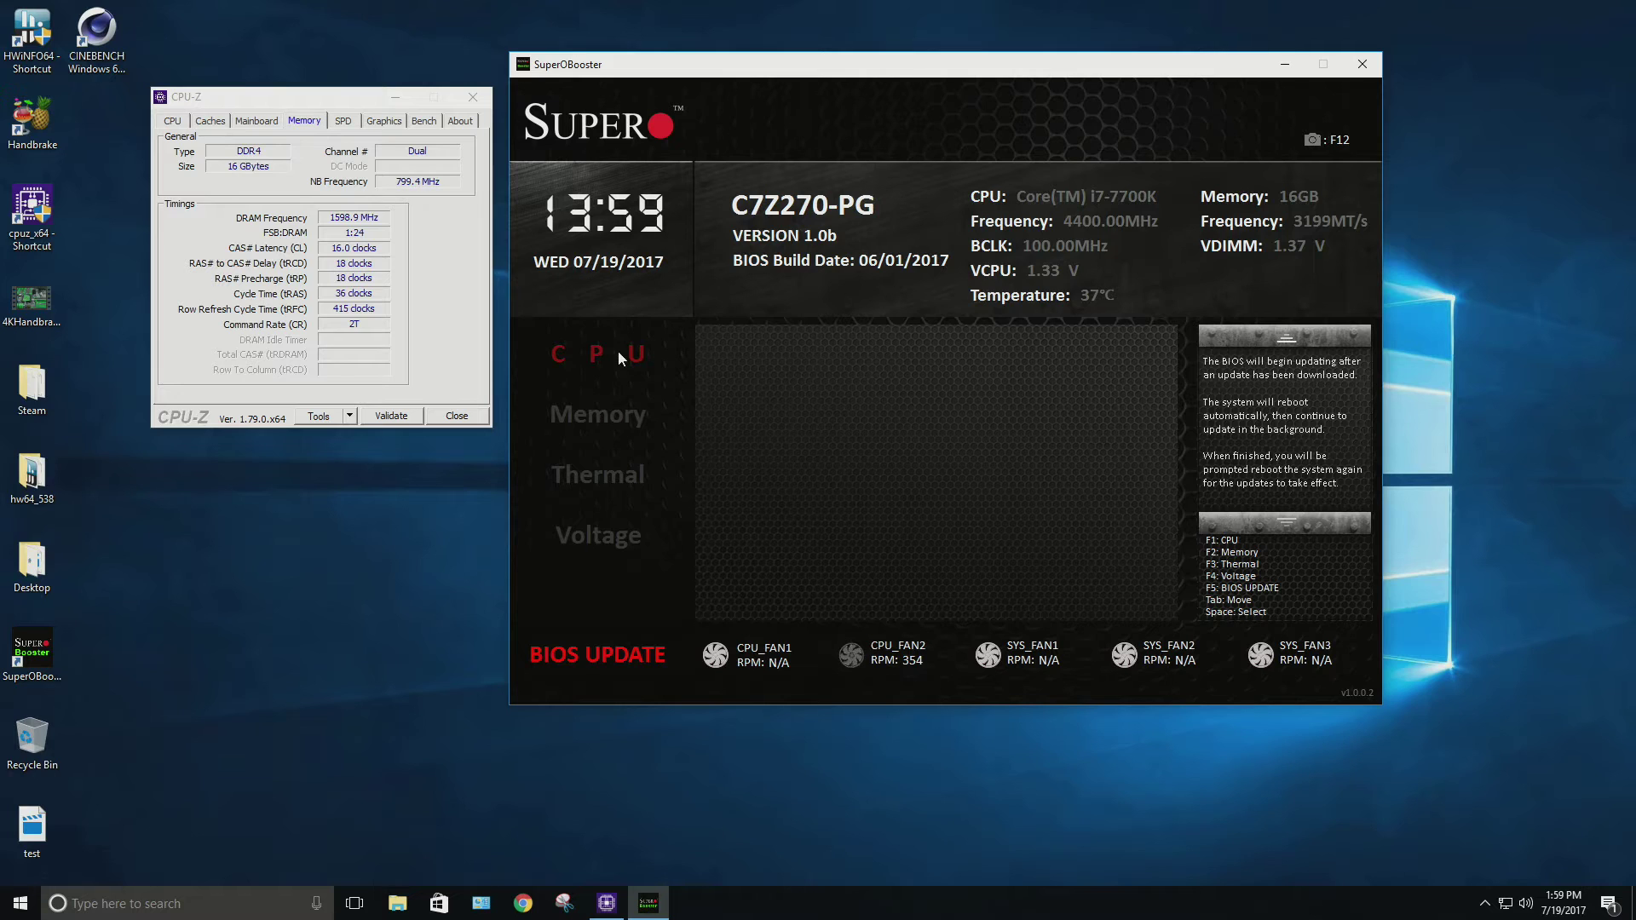
left_click(619, 352)
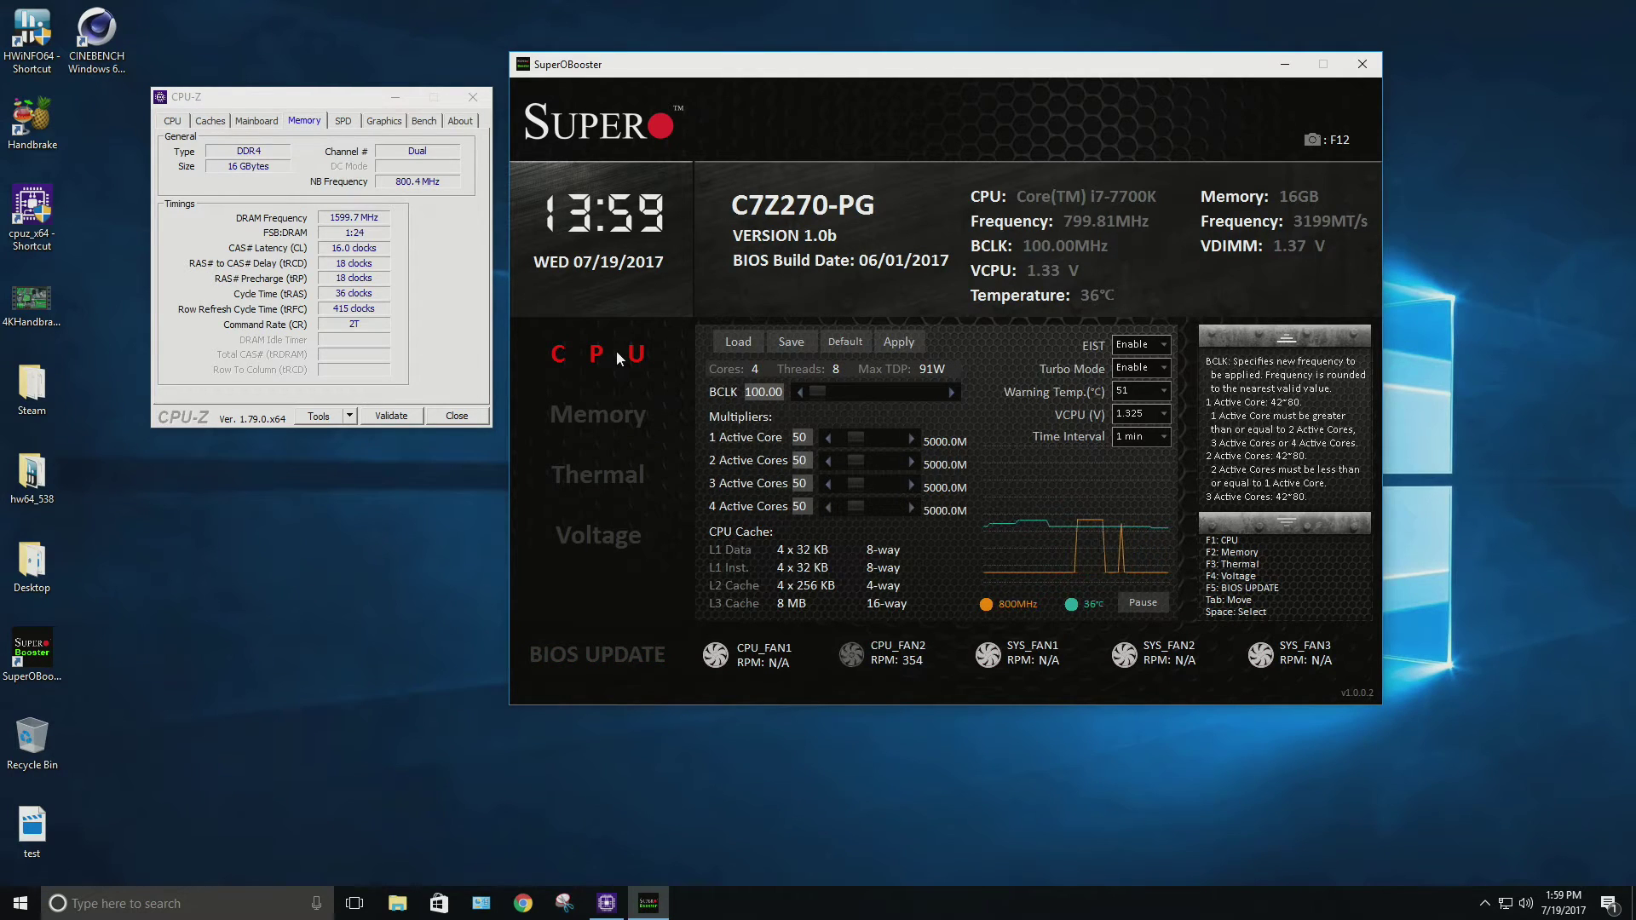